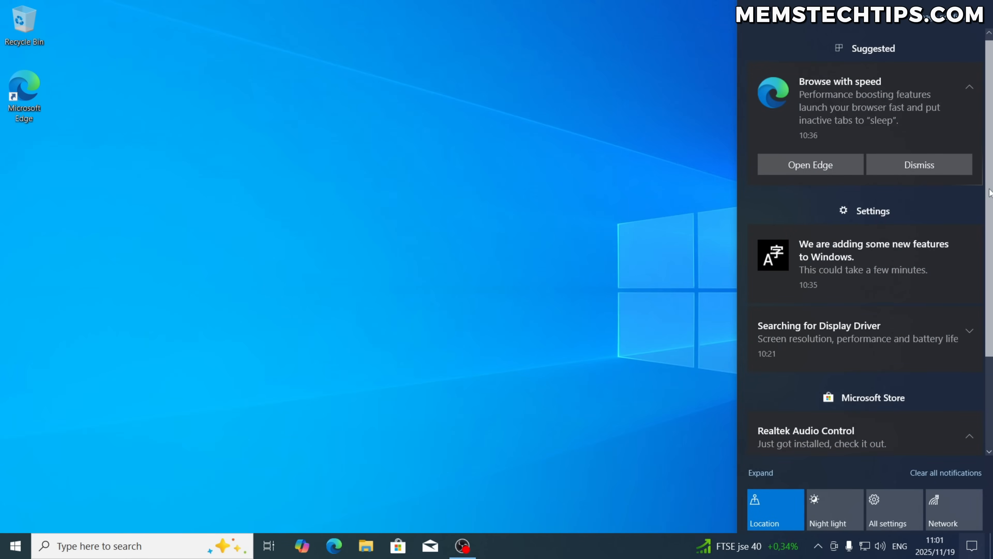
# - Allow Registry Editor to make changes to the device and expand the HKEY_CURRENT_USER key
pyautogui.scroll(-3, 875, 246)
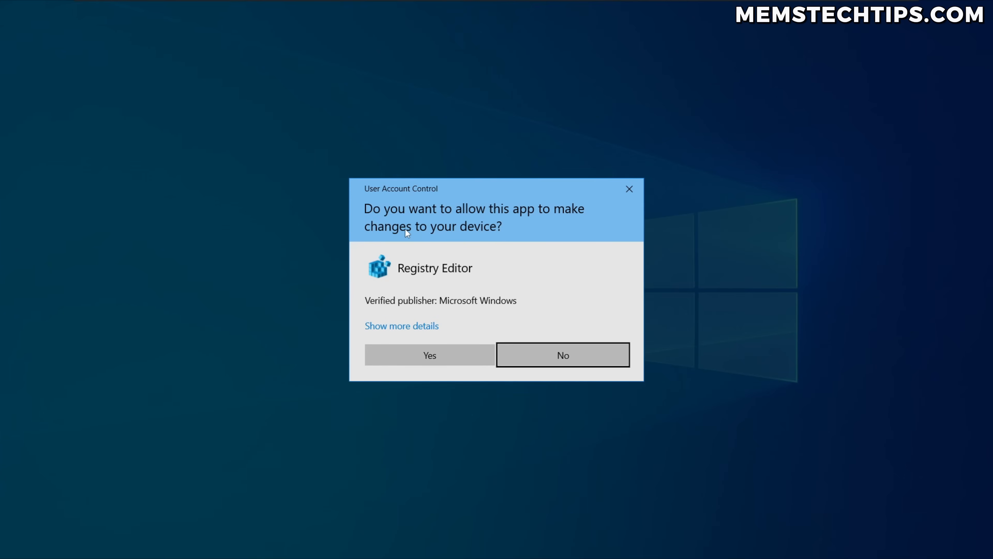
pyautogui.click(453, 359)
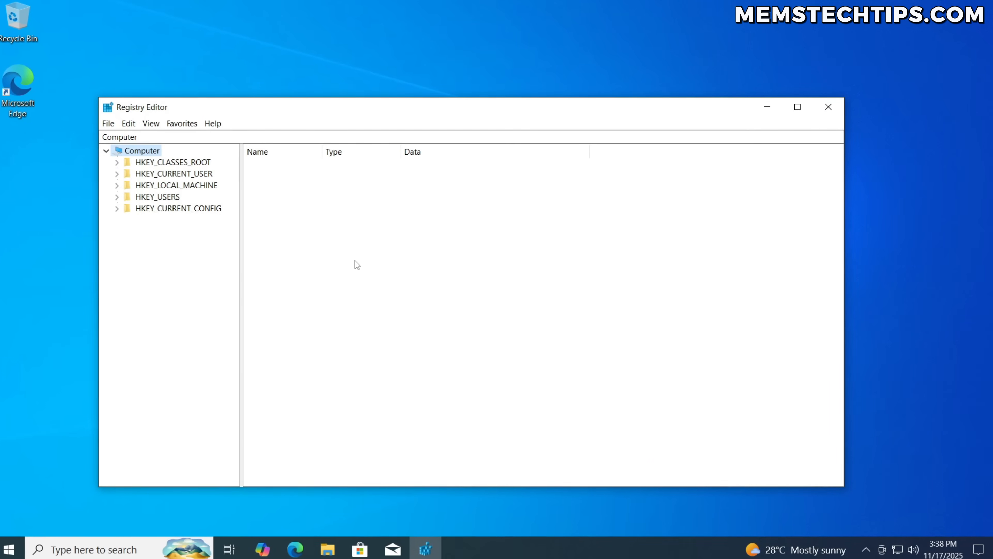
pyautogui.click(123, 174)
pyautogui.click(113, 172)
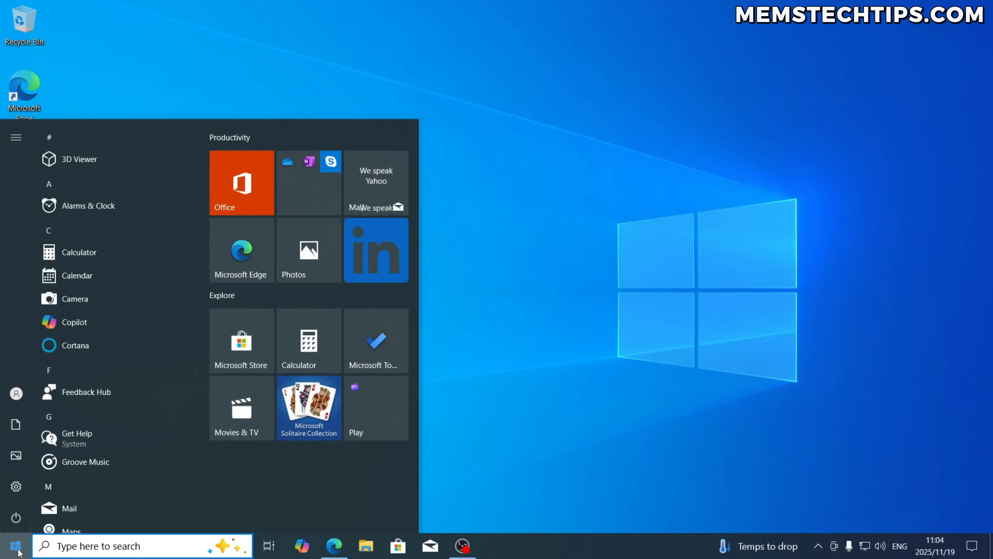
# - Look over the default Start menu and notification center, and browse This PC in File Explorer
pyautogui.click(17, 551)
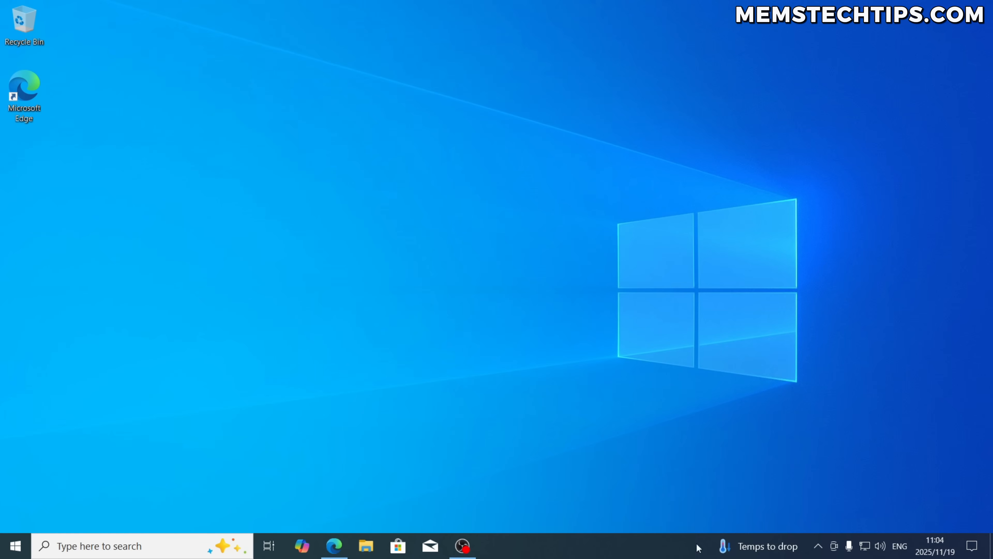
pyautogui.click(972, 546)
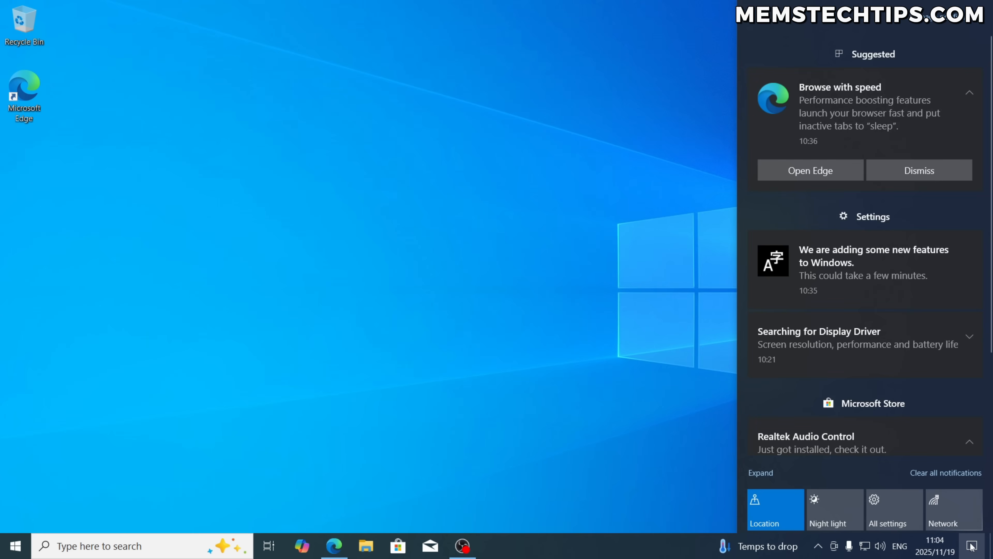
pyautogui.click(971, 546)
pyautogui.click(366, 546)
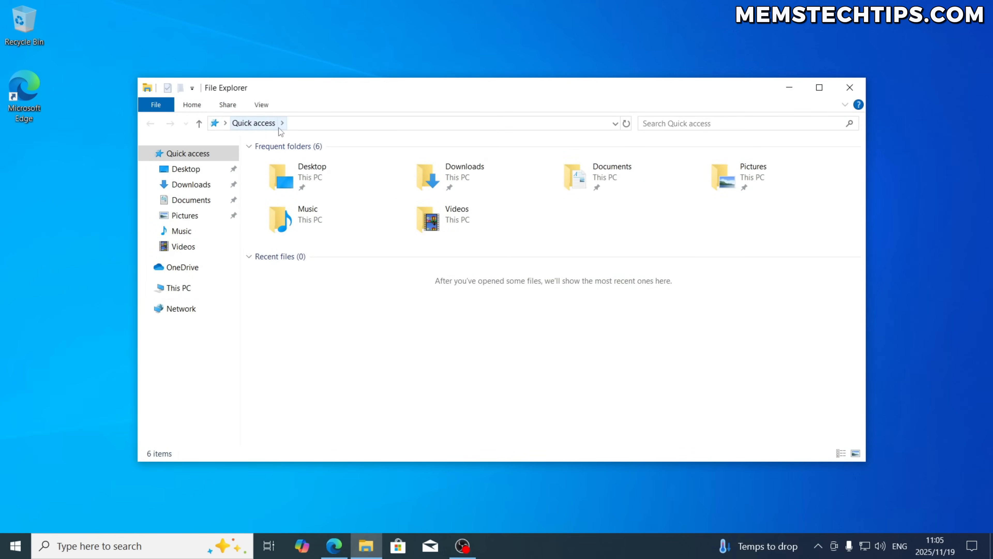
pyautogui.click(208, 288)
pyautogui.click(351, 176)
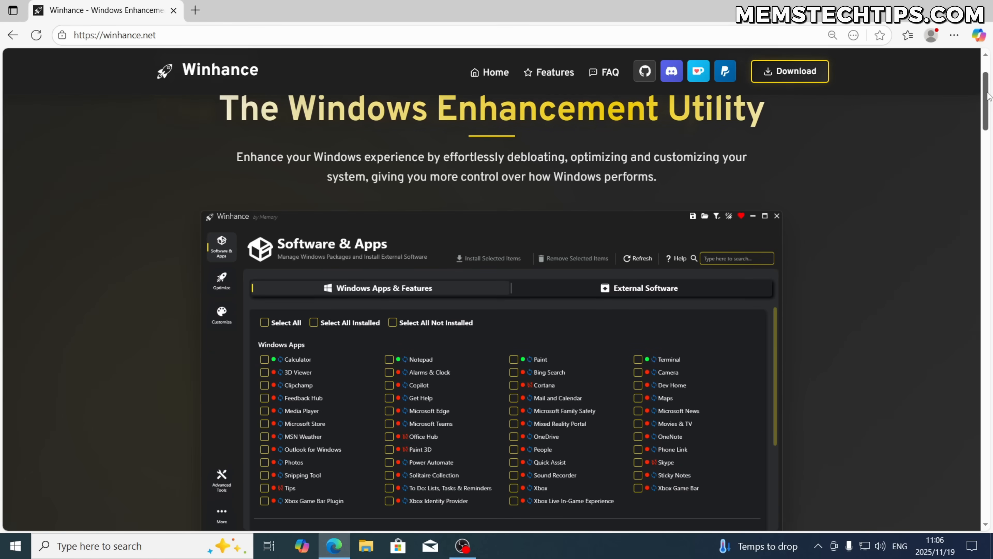
# - Review the Winhance website and install Winhance v25.11.18 as a regular installation with Desktop and Start menu shortcuts
pyautogui.scroll(-6, 986, 129)
pyautogui.scroll(-1, 986, 129)
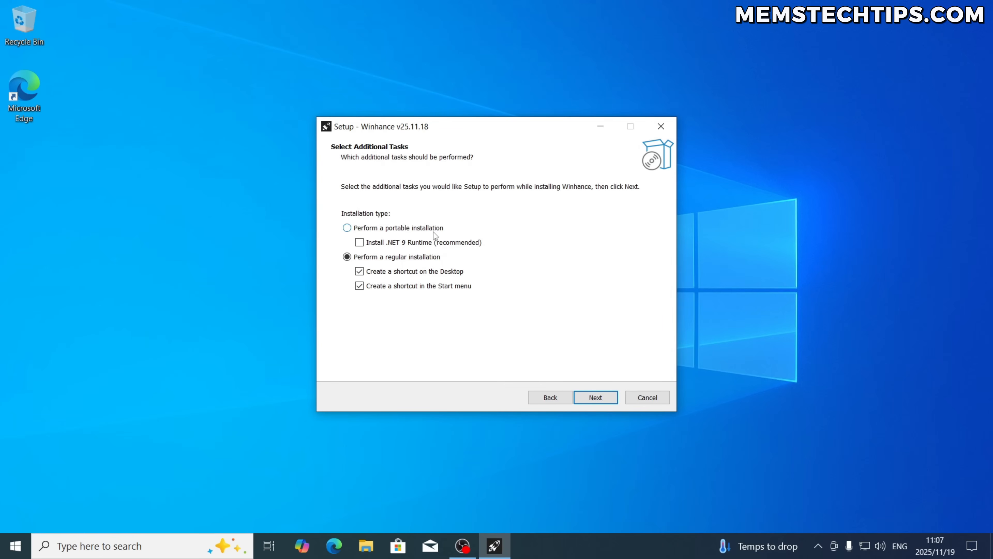
pyautogui.click(611, 398)
pyautogui.click(608, 398)
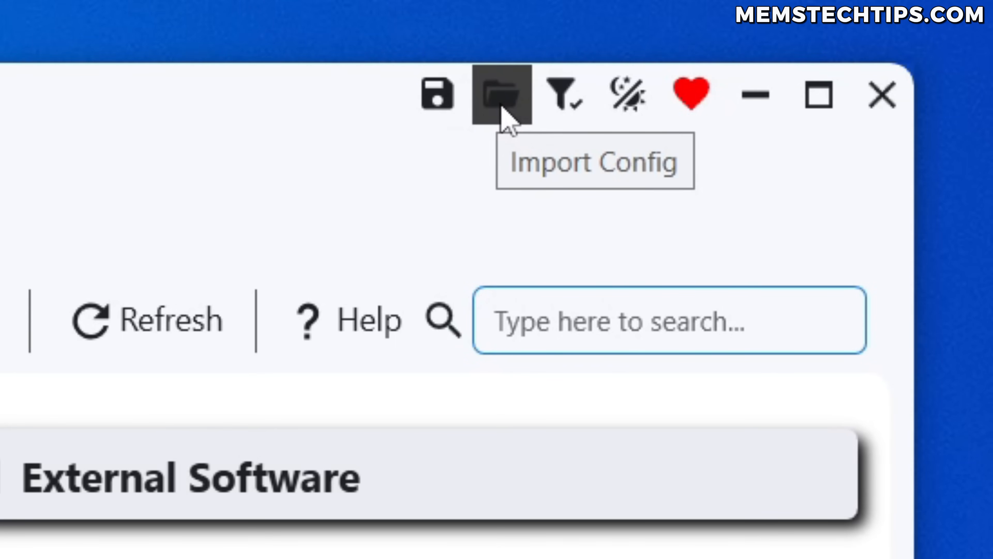
# - Import Winhance's recommended config with app removals processed immediately, all optimization and customization settings included, and External Apps excluded
pyautogui.click(501, 98)
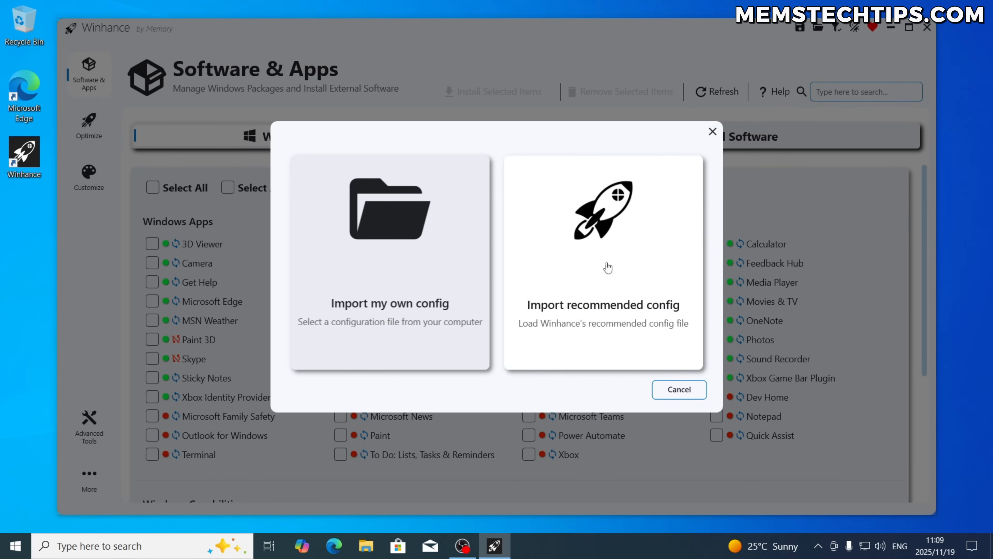
pyautogui.click(672, 285)
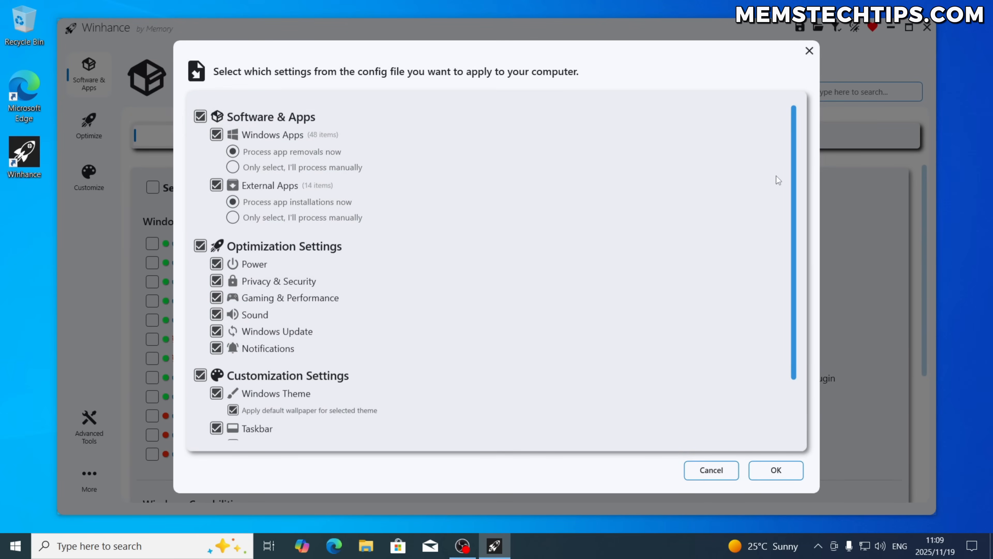
pyautogui.scroll(-3, 792, 156)
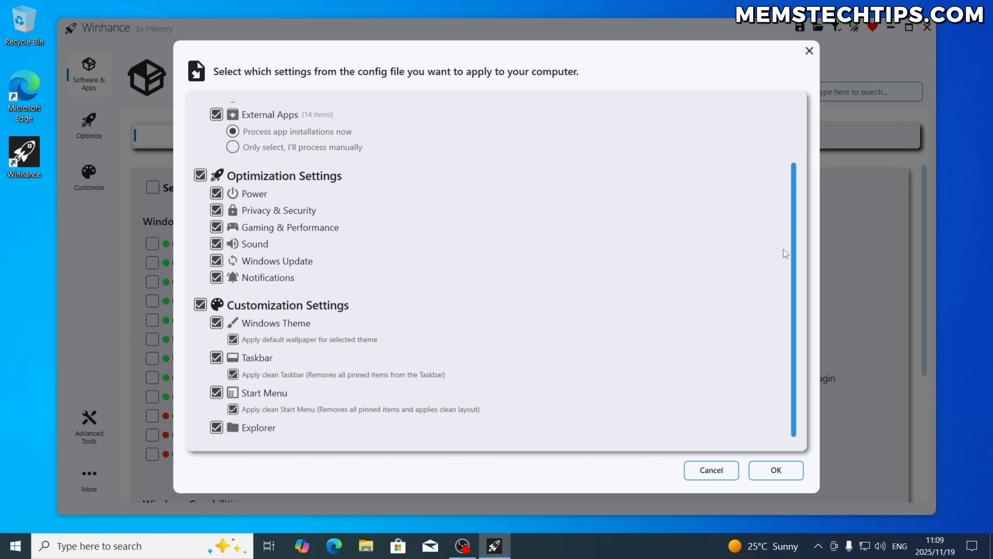
pyautogui.scroll(3, 793, 246)
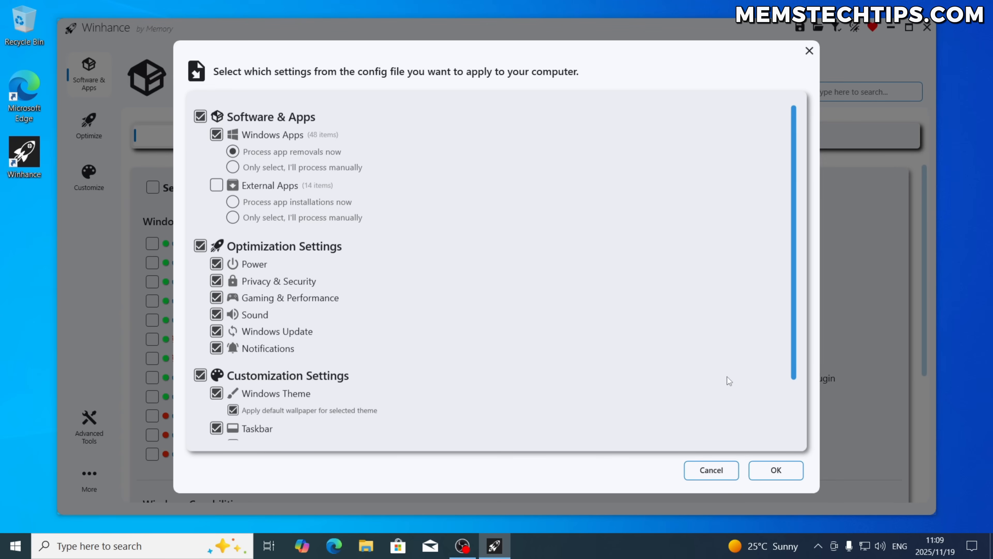
pyautogui.click(776, 470)
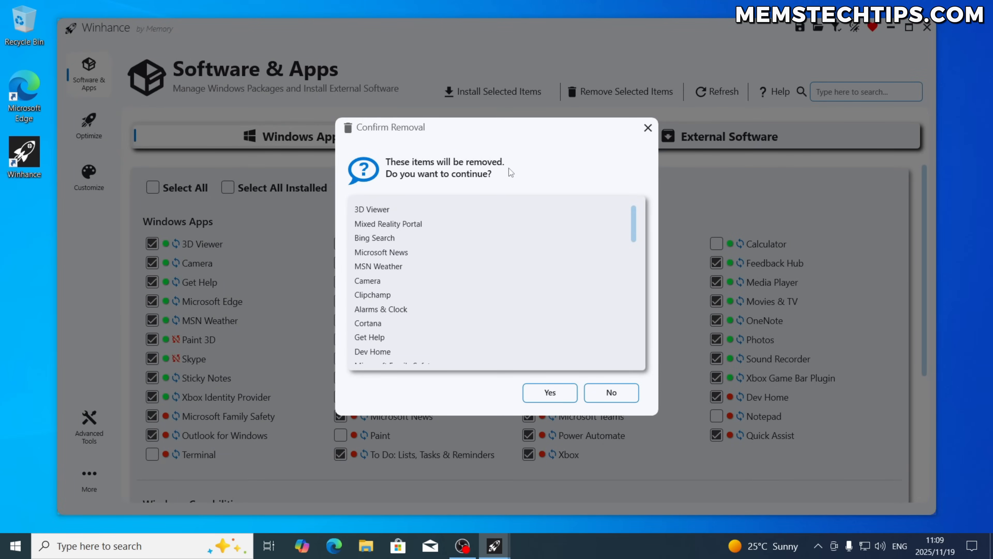
# - Review the list of Windows apps marked for removal, confirm removing them, and dismiss the configuration message
pyautogui.moveTo(633, 217); pyautogui.dragTo(628, 356)
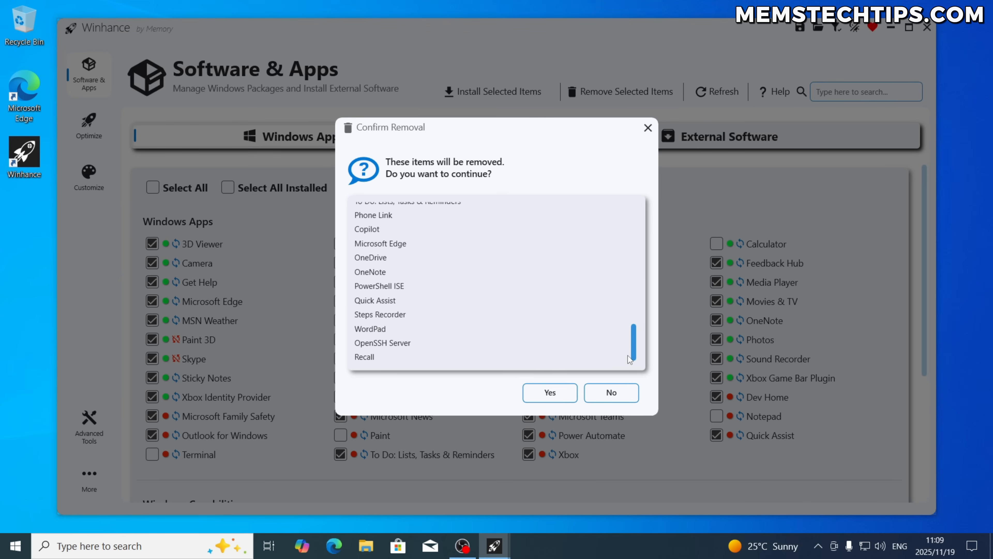
pyautogui.click(565, 396)
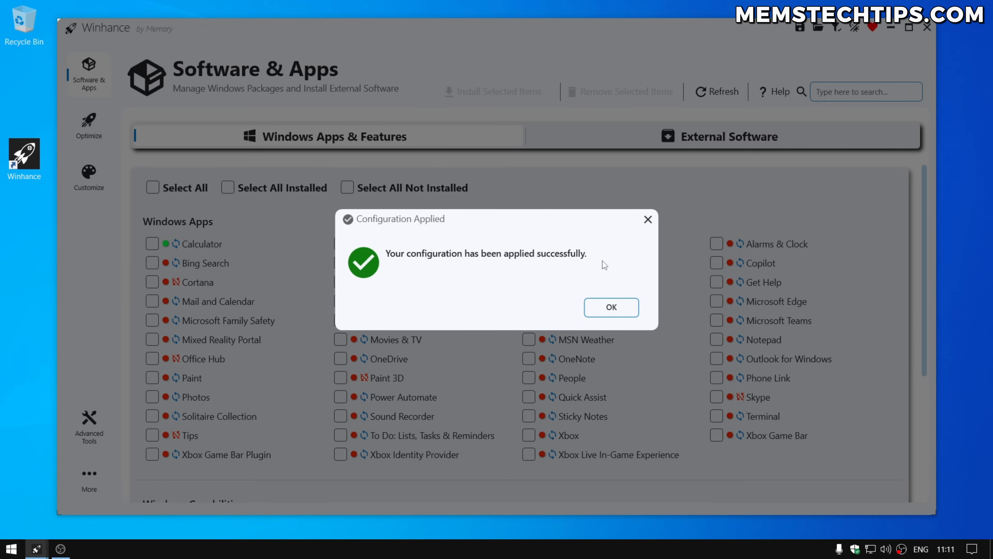
pyautogui.click(621, 308)
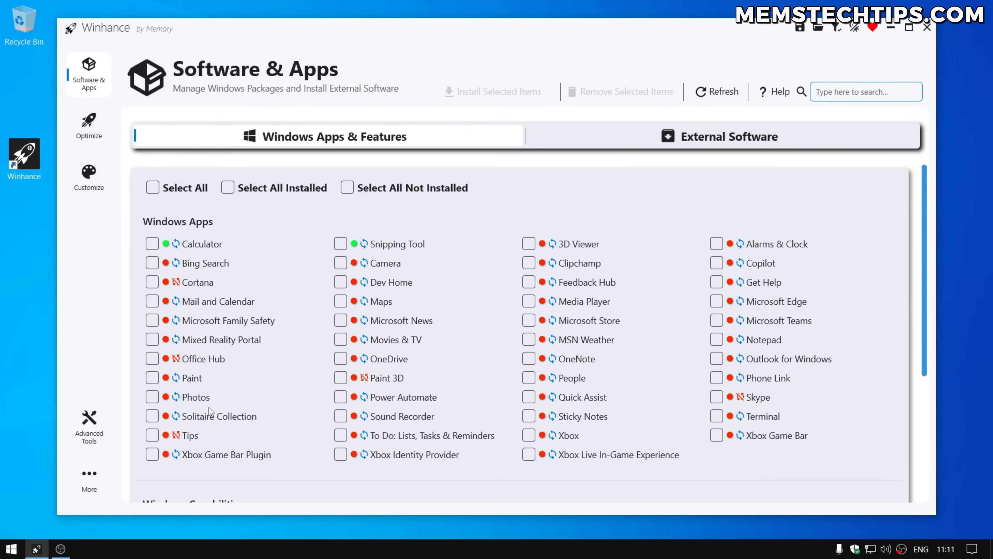
# - Restart the computer
pyautogui.click(14, 552)
pyautogui.click(15, 523)
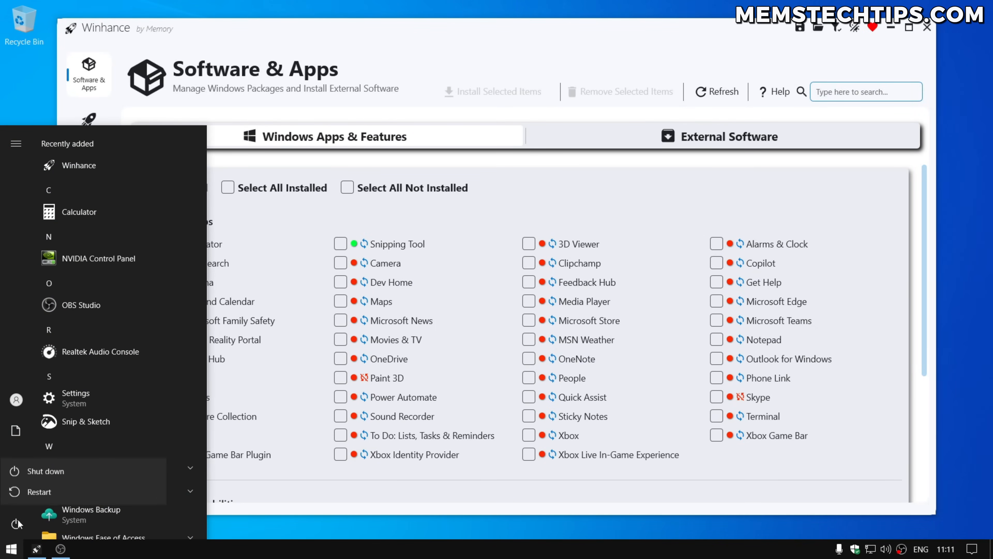
pyautogui.click(71, 488)
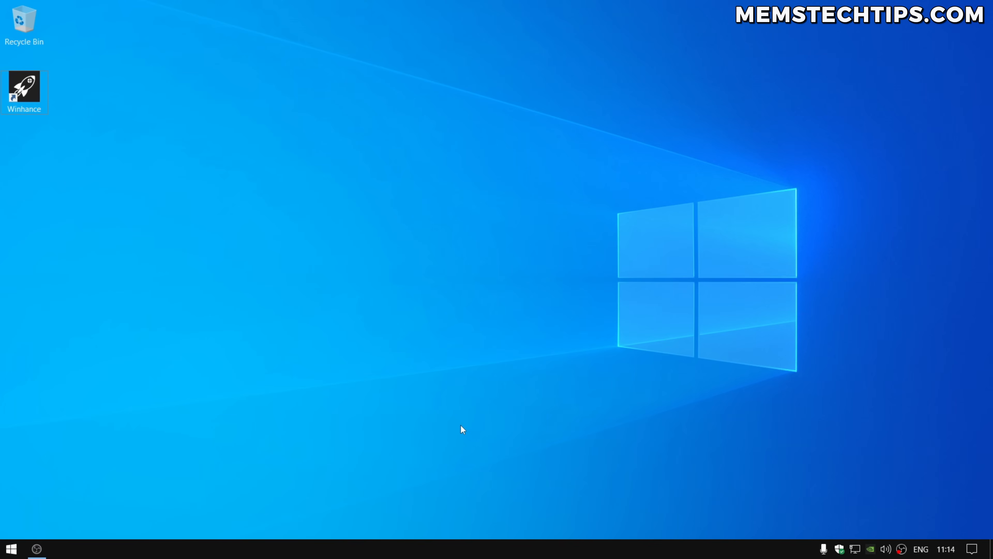
# - Open File Explorer and pin it to the taskbar
pyautogui.press('super+e')
pyautogui.rightClick(62, 548)
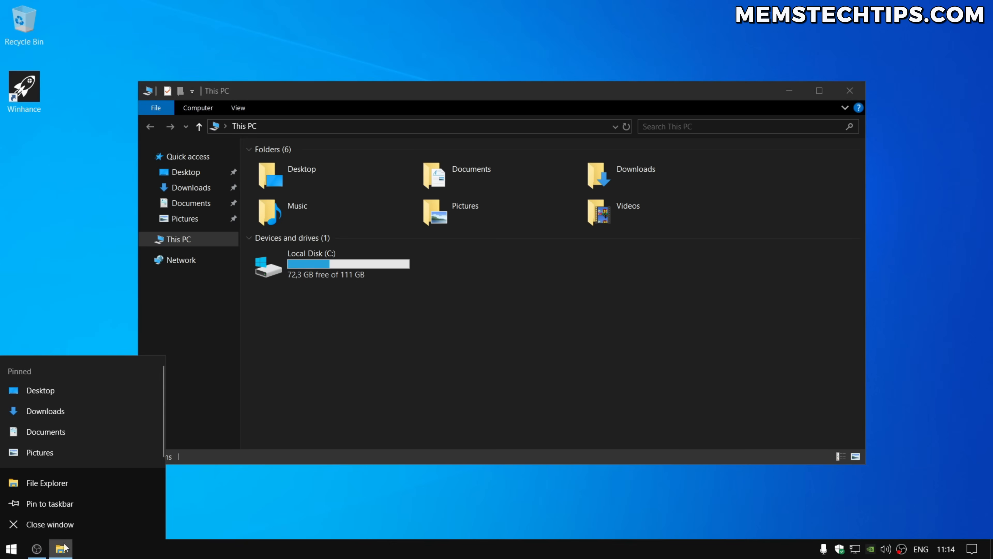
pyautogui.click(68, 505)
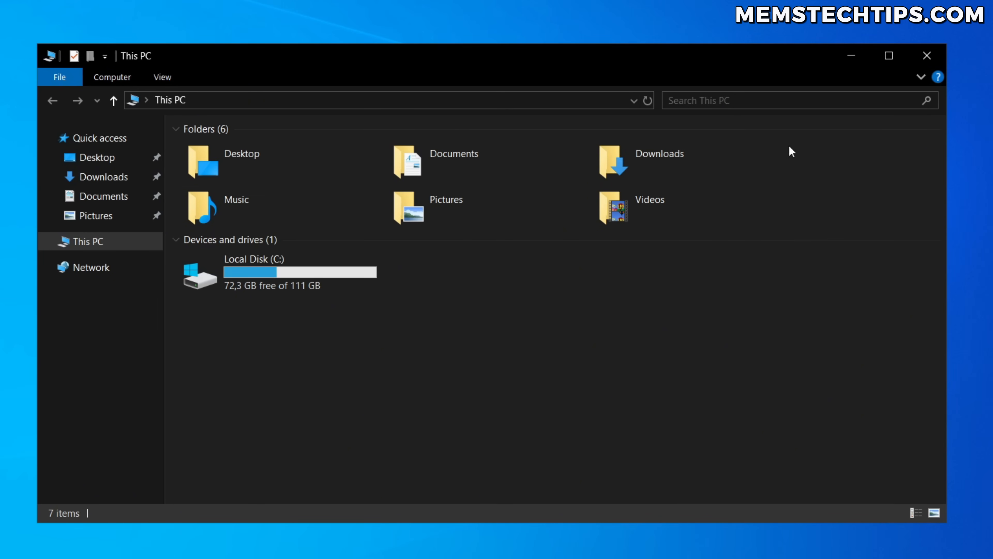
# - Check File Explorer's view options, close the window, and look through the app list in the cleaned Start menu
pyautogui.click(156, 75)
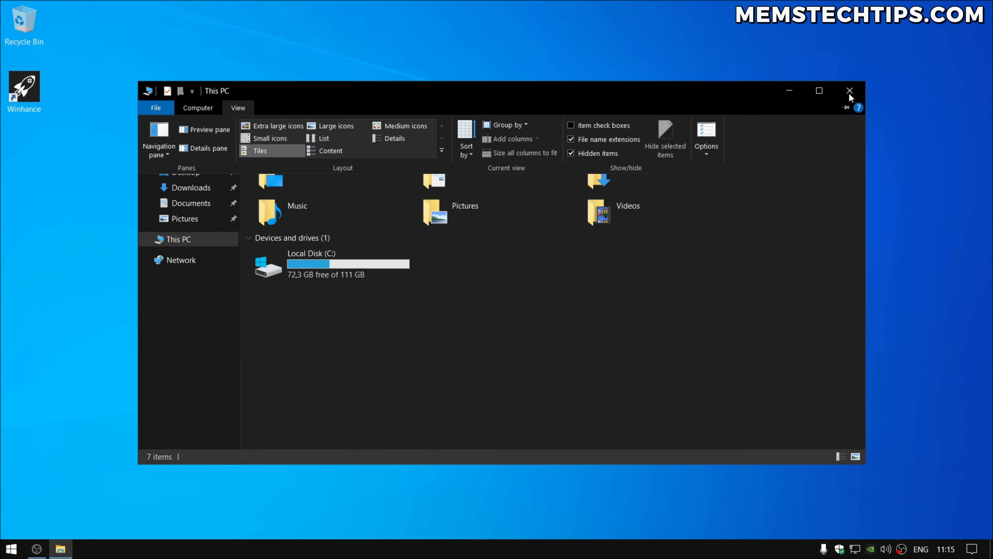
pyautogui.click(849, 91)
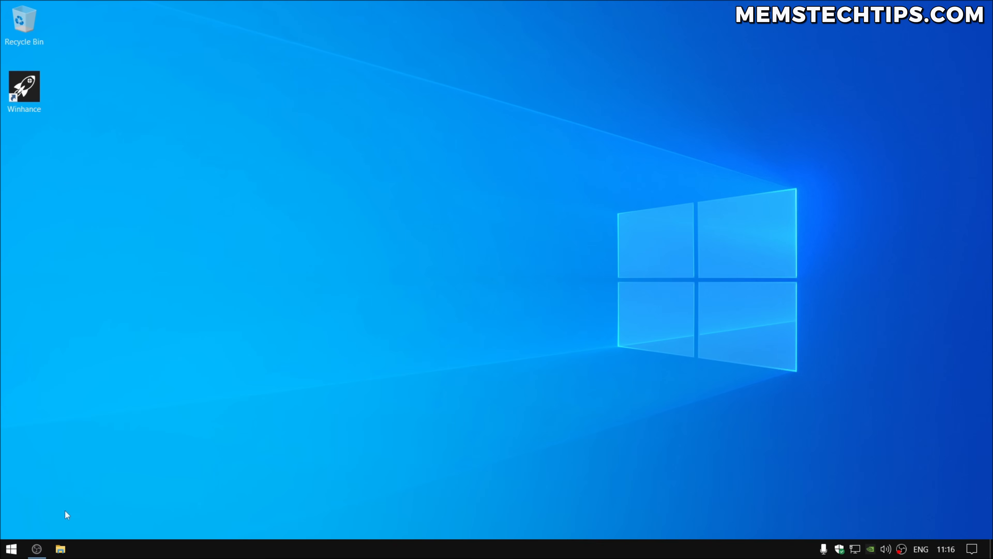
pyautogui.click(11, 548)
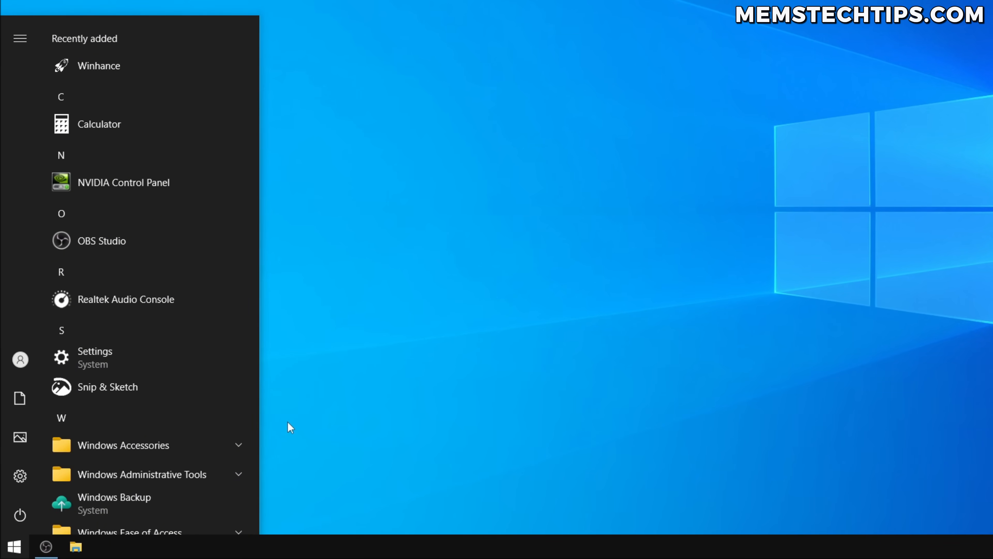
pyautogui.moveTo(253, 55)
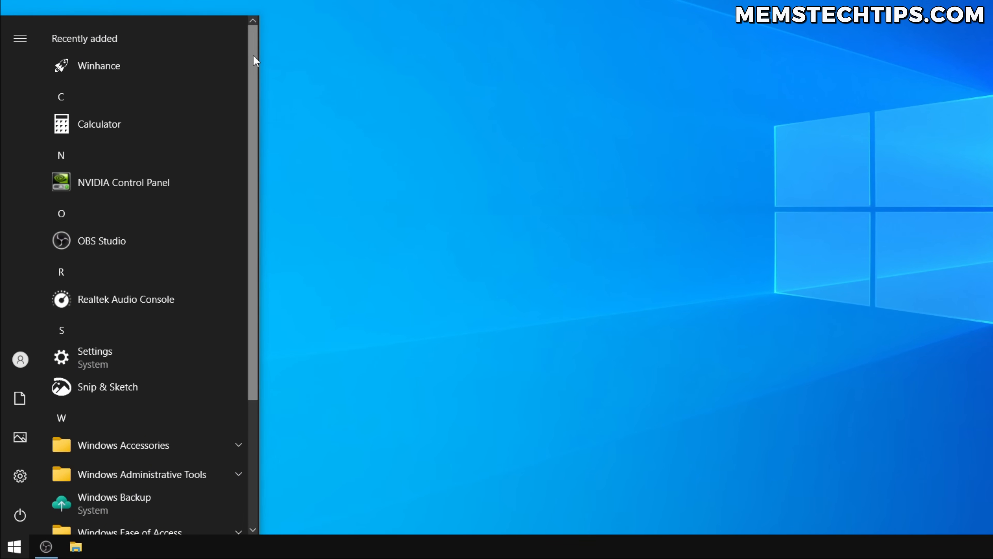
pyautogui.moveTo(253, 54); pyautogui.dragTo(256, 196)
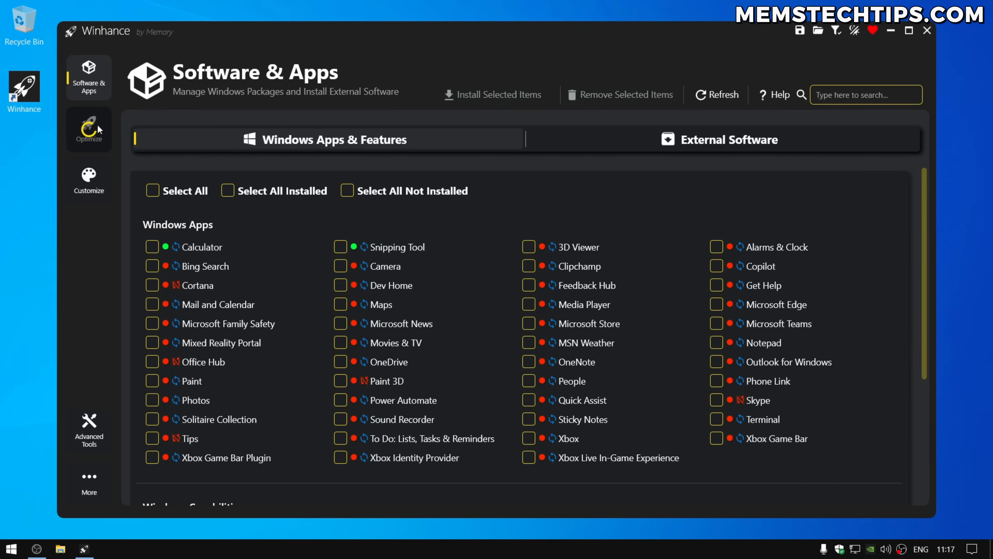
# - Examine Winhance's optimization settings for Privacy & Security, Power, Gaming & Performance, Update, Notifications and Sound
pyautogui.click(98, 128)
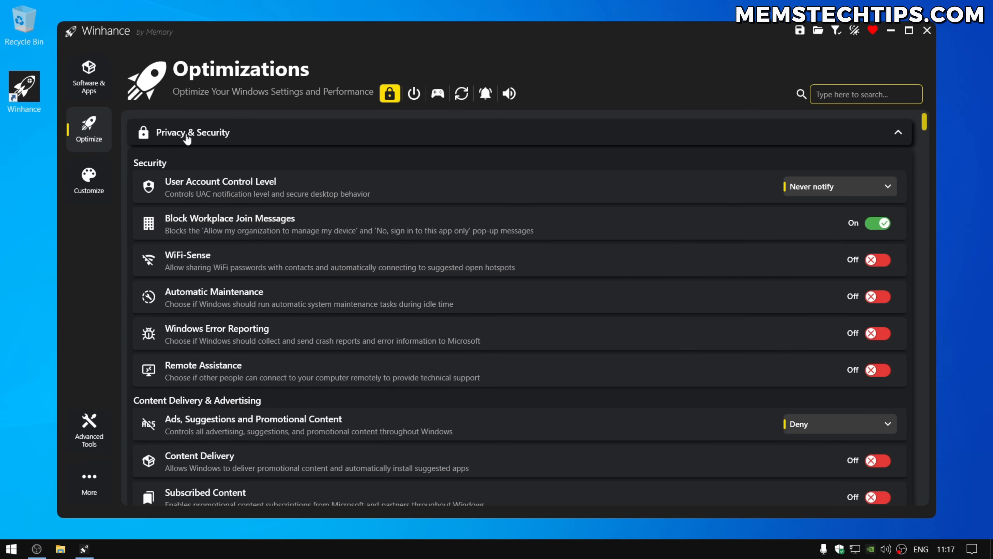
pyautogui.click(413, 95)
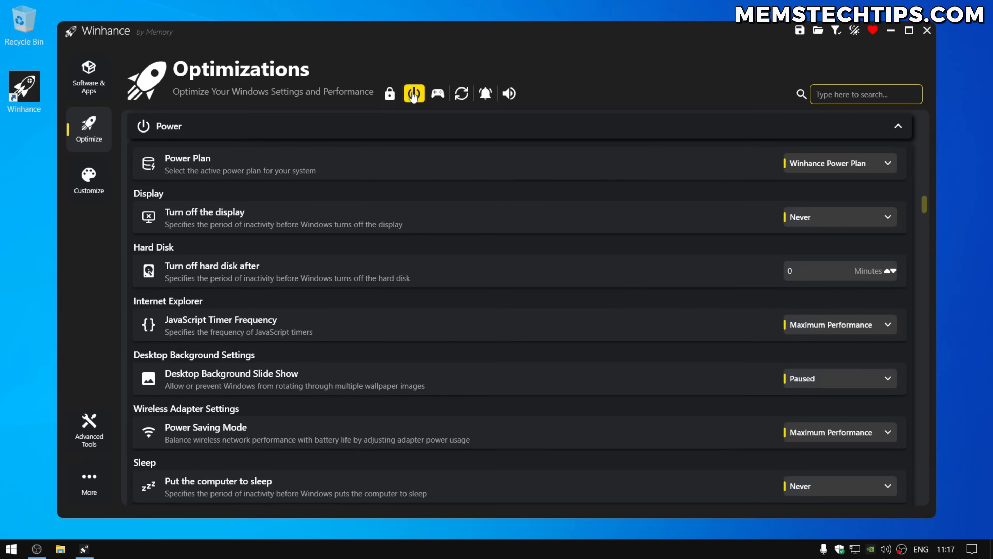
pyautogui.click(437, 95)
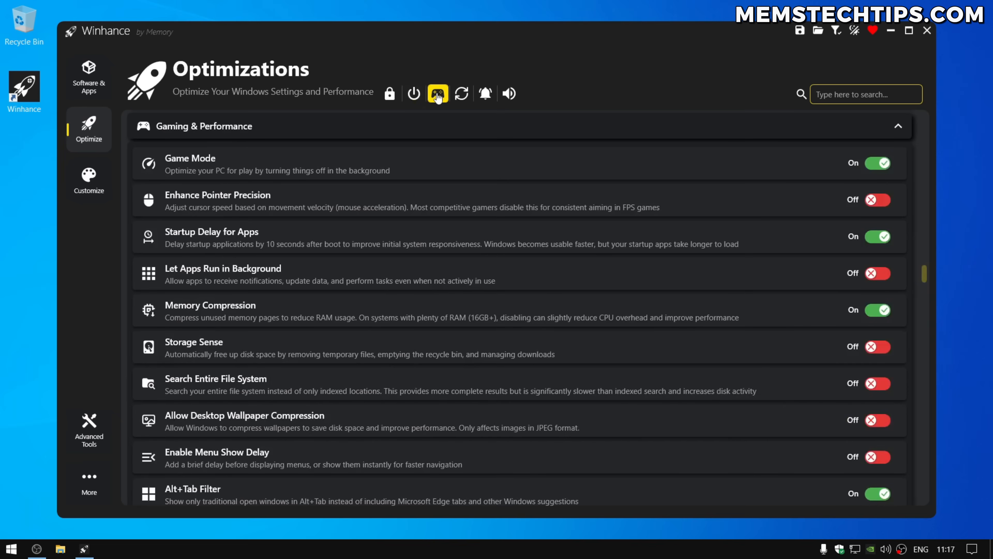
pyautogui.click(462, 97)
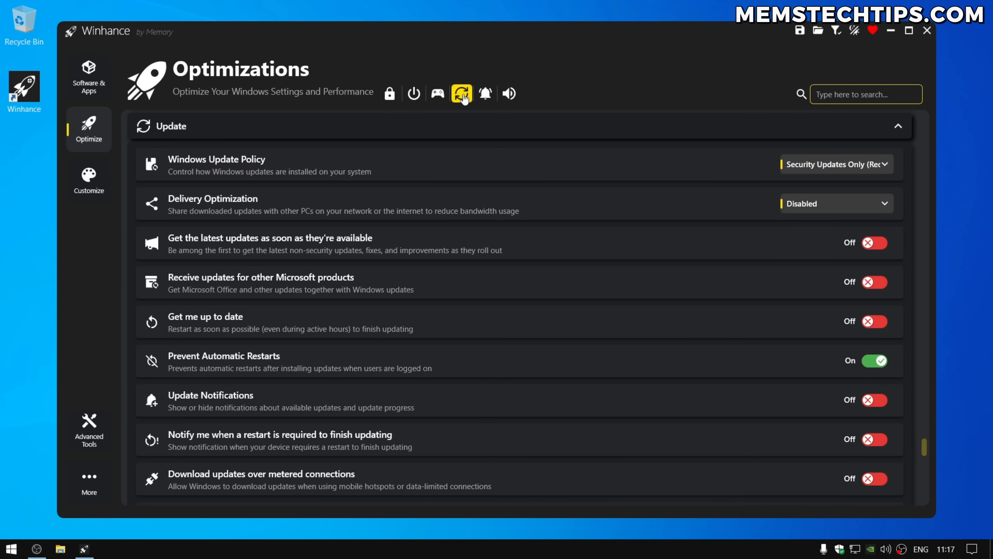
pyautogui.click(485, 96)
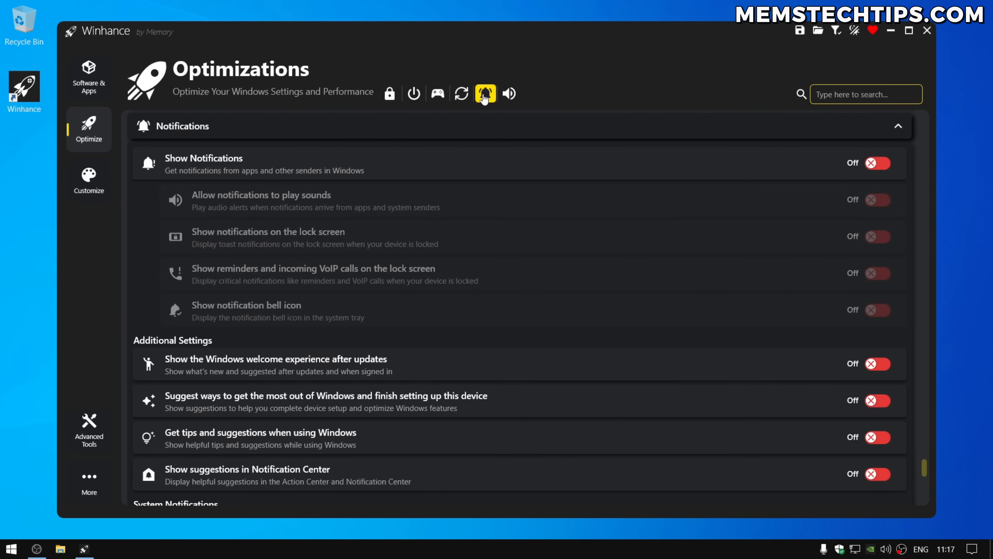
pyautogui.click(508, 95)
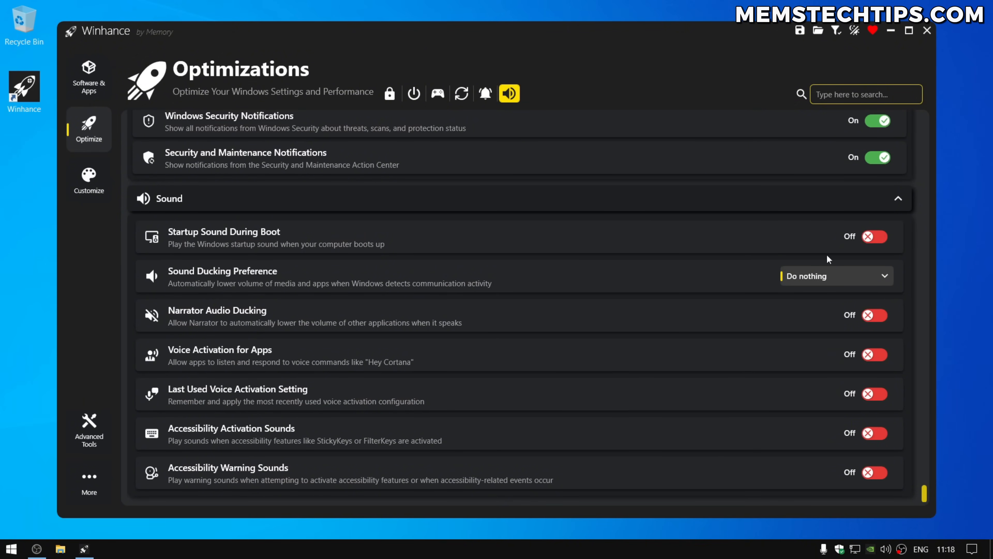
pyautogui.click(881, 240)
# - Examine Winhance's customization settings for Windows Theme, Taskbar, Start Menu and Explorer
pyautogui.click(89, 181)
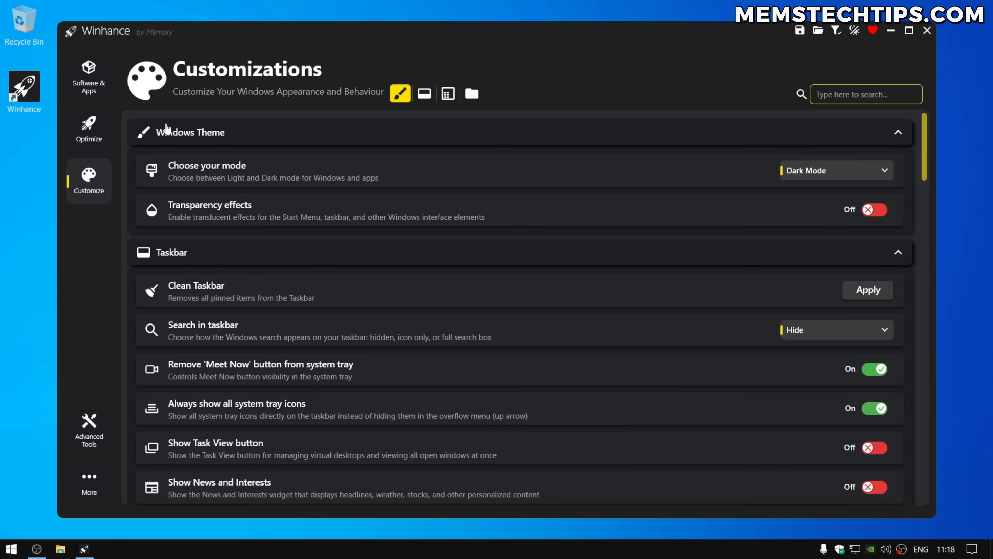
pyautogui.click(424, 94)
pyautogui.click(448, 95)
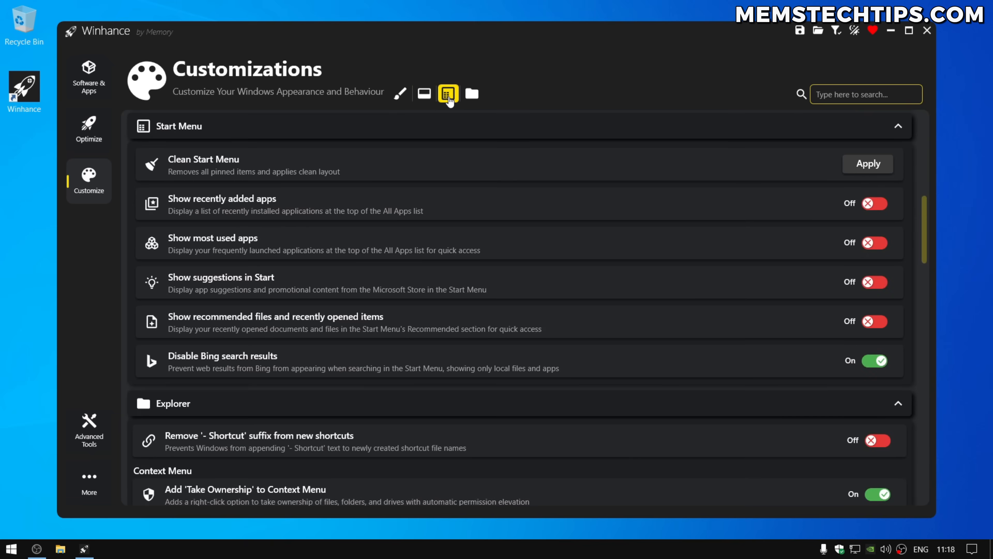
pyautogui.click(472, 94)
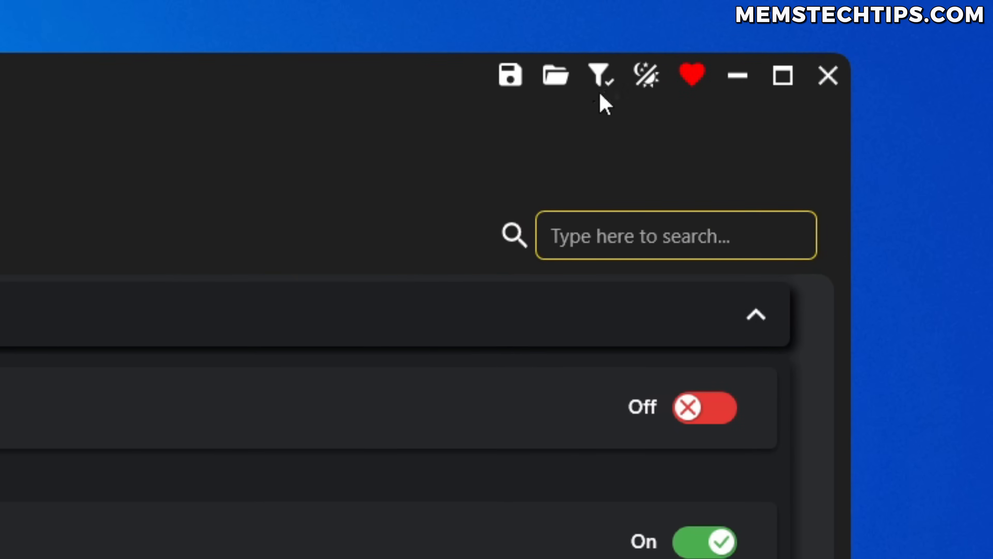
# - Turn off Winhance's Windows version filter to view the Windows 11-only settings, suppress its message, and turn the filter back on
pyautogui.click(603, 86)
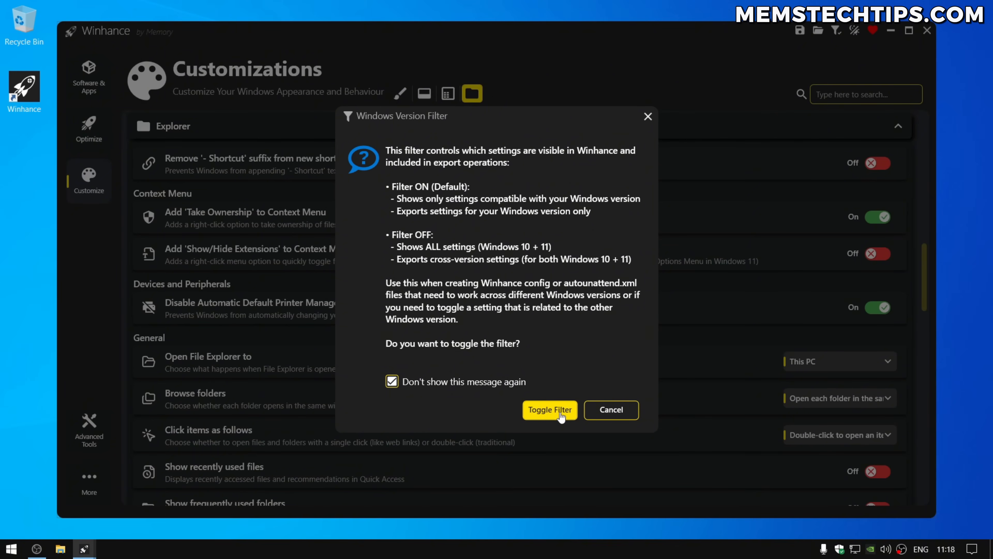
pyautogui.click(560, 412)
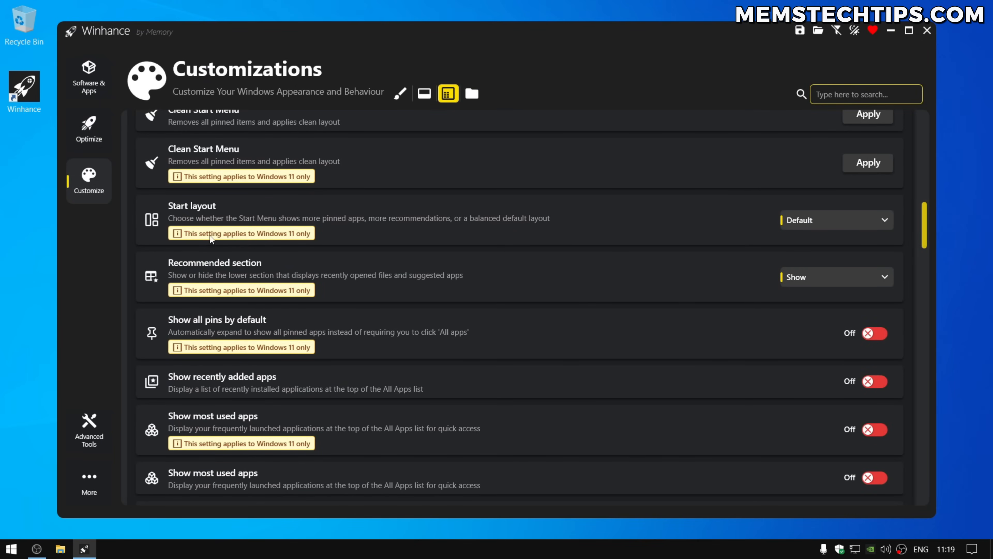
pyautogui.click(837, 31)
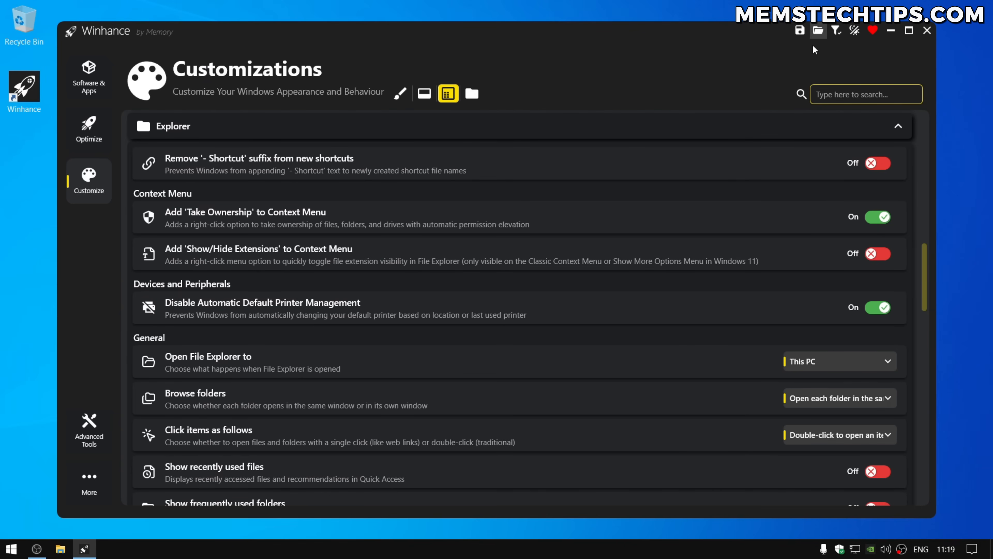
# - Turn on 'Make taskbar transparent' in the Taskbar customizations and go back to the Windows Theme settings
pyautogui.click(425, 100)
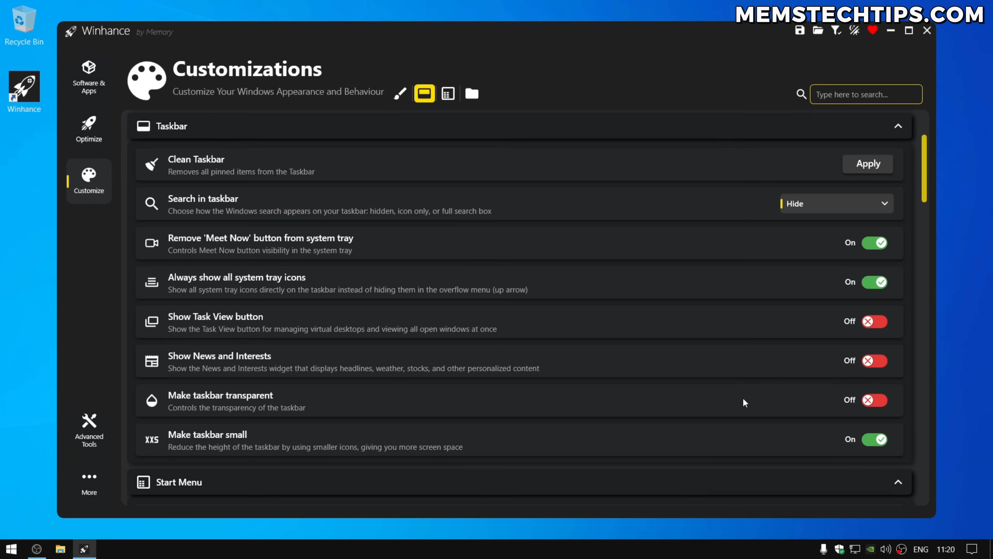
pyautogui.click(876, 401)
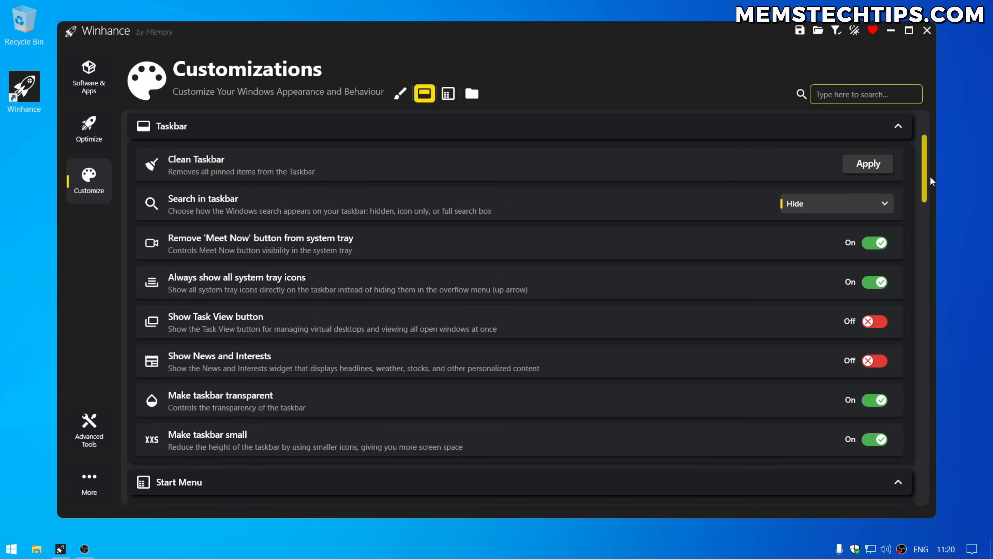
pyautogui.click(400, 93)
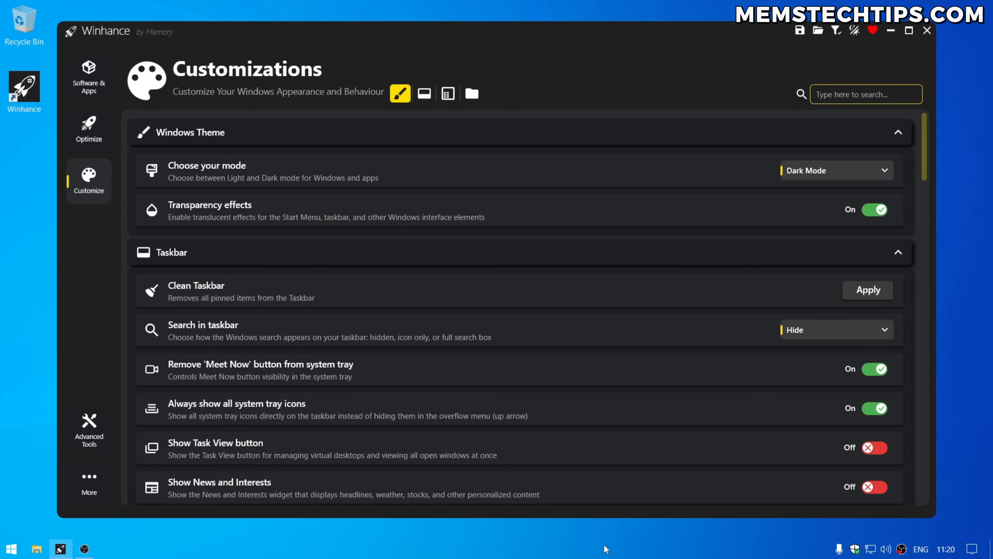
# - Unlock all taskbars and move the taskbar to the top edge of the desktop
pyautogui.rightClick(548, 550)
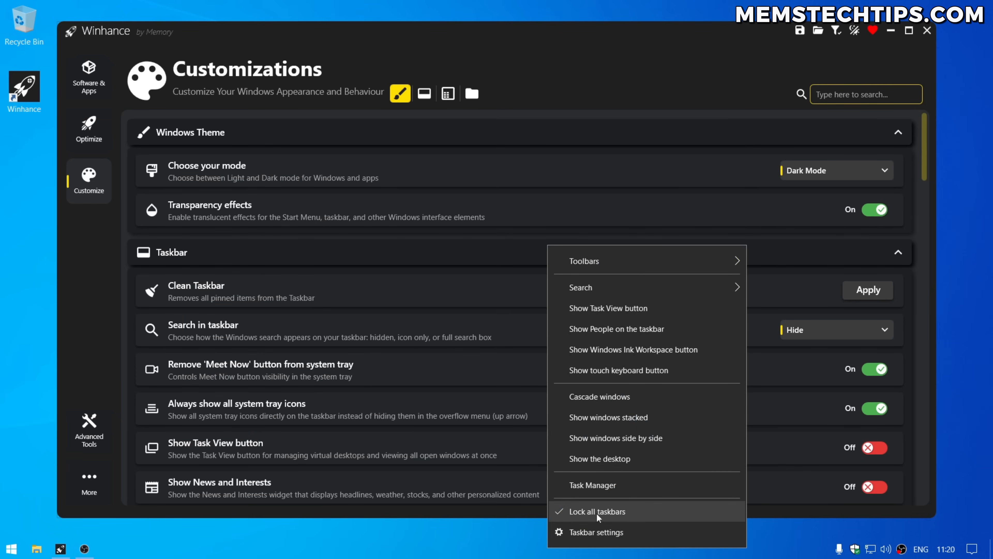
pyautogui.click(615, 517)
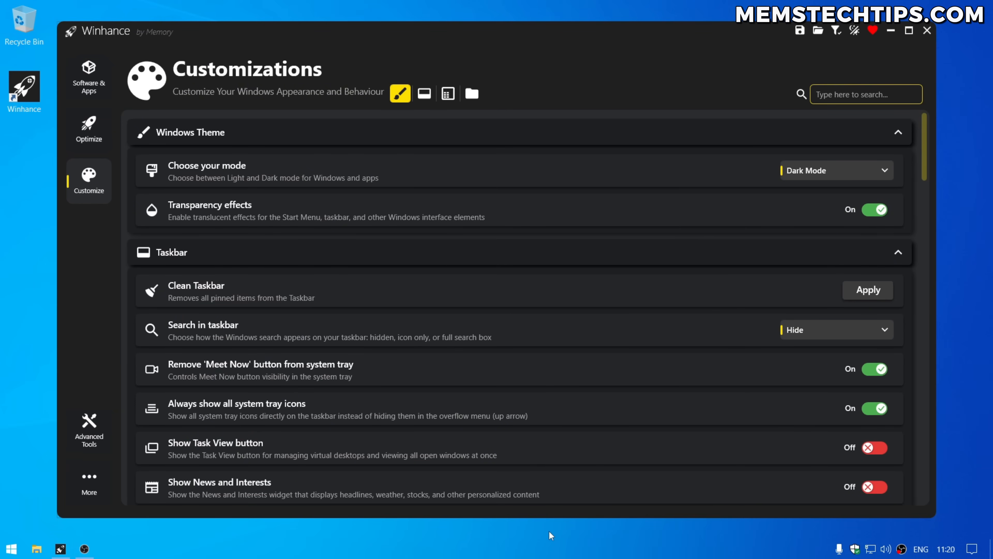
pyautogui.moveTo(608, 553); pyautogui.dragTo(830, 3)
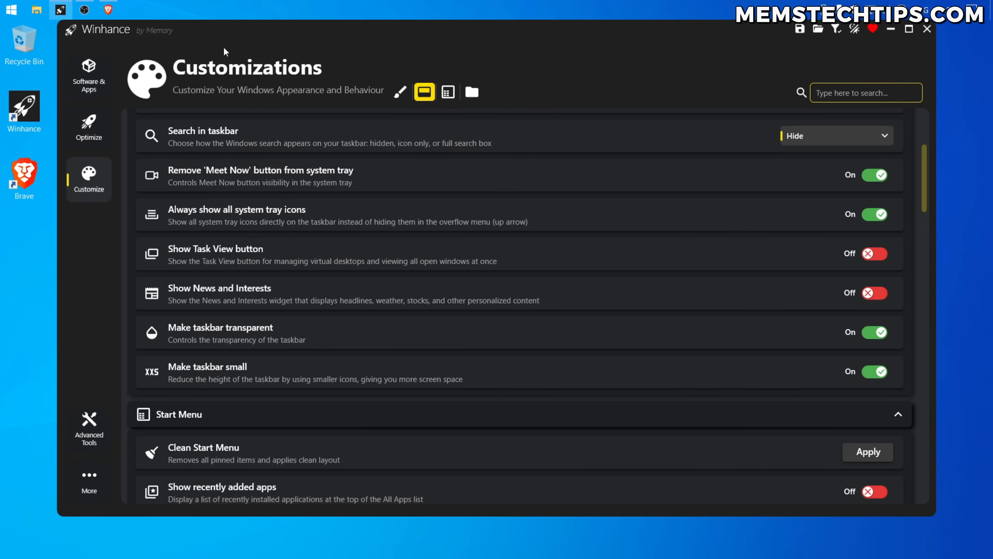
# - Check the moved transparent taskbar with Brave open, look through the Start menu, and return to Winhance
pyautogui.click(108, 9)
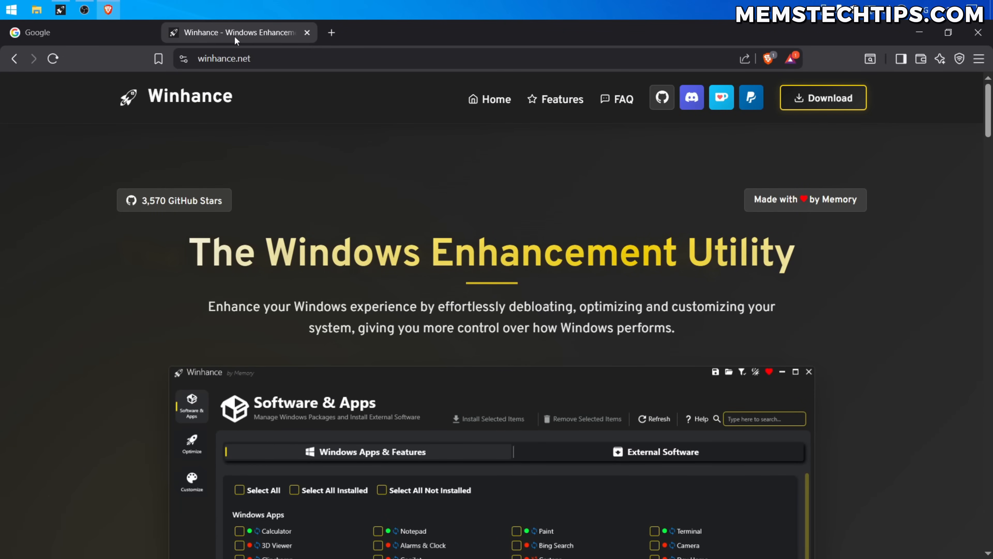
pyautogui.click(86, 35)
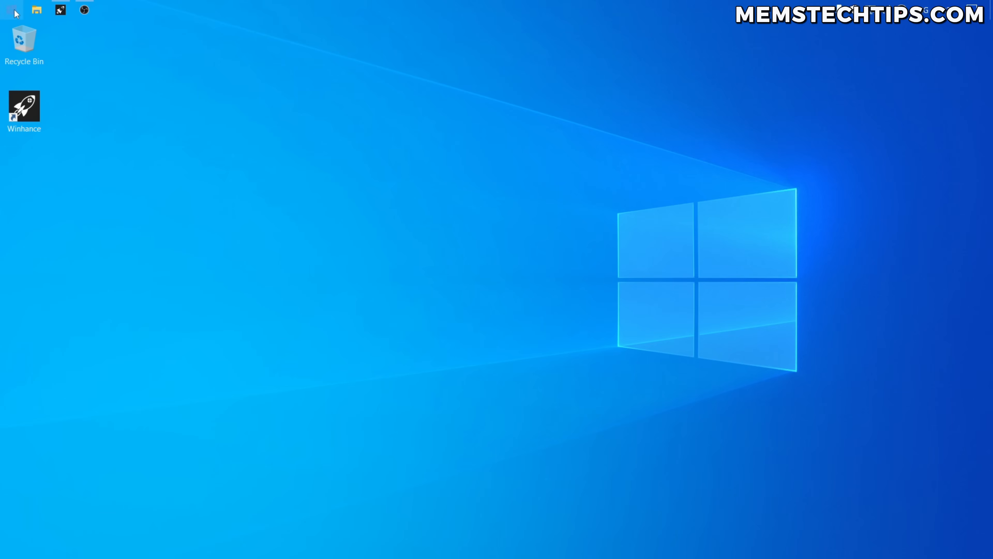
pyautogui.click(15, 12)
pyautogui.scroll(-4, 138, 231)
pyautogui.scroll(4, 138, 238)
pyautogui.press('Escape')
pyautogui.click(59, 17)
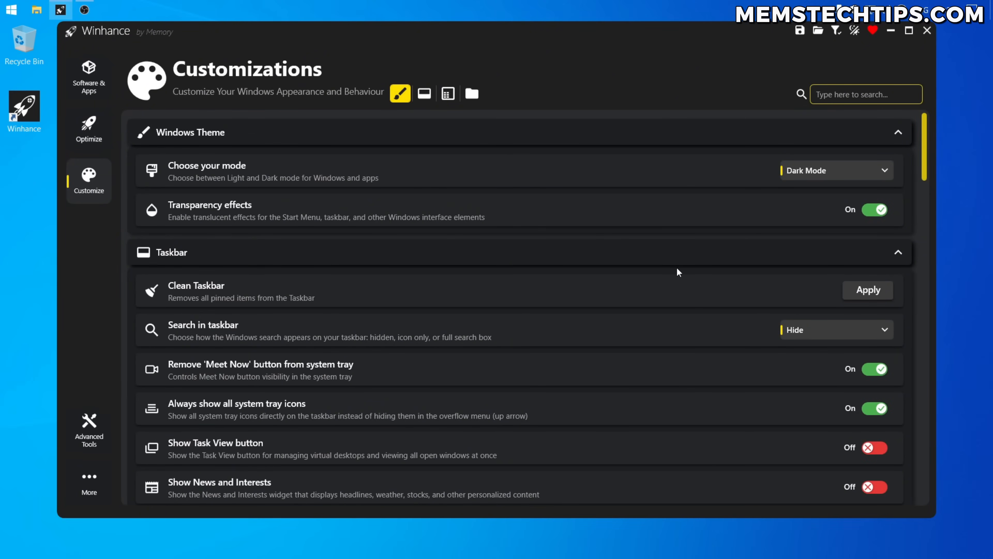
# - Turn off 'Make taskbar transparent' and 'Make taskbar small' in the Taskbar customizations
pyautogui.scroll(-2, 797, 176)
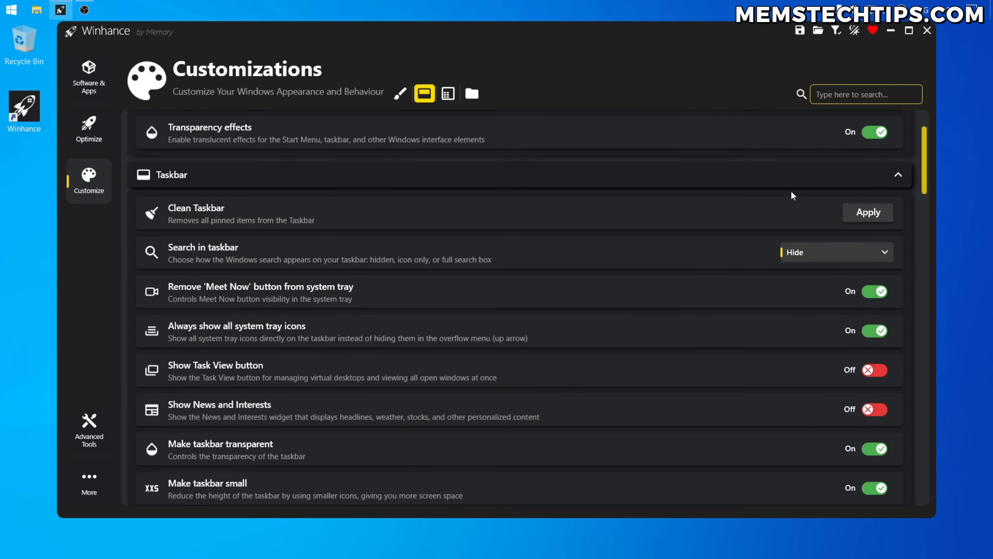
pyautogui.scroll(-3, 761, 253)
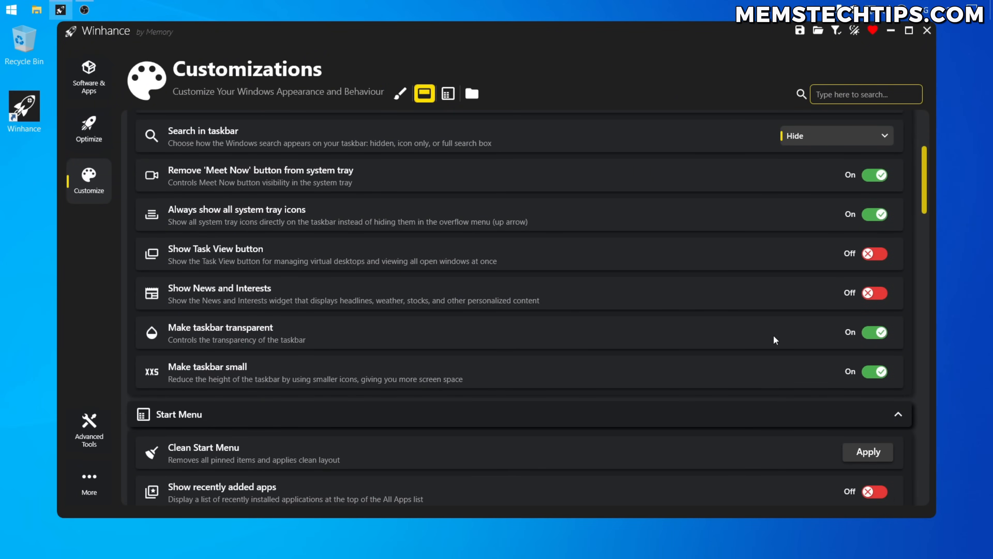
pyautogui.click(873, 334)
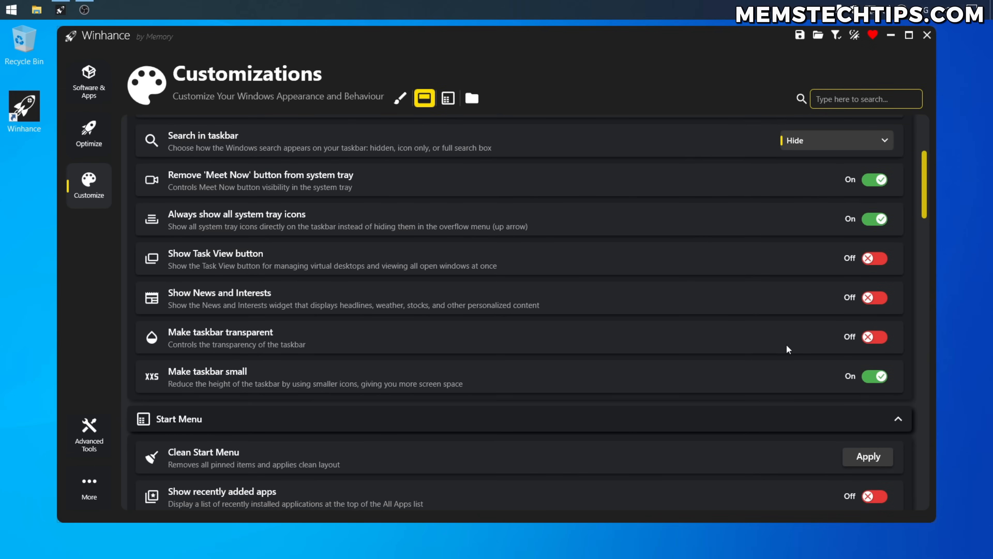
pyautogui.click(874, 376)
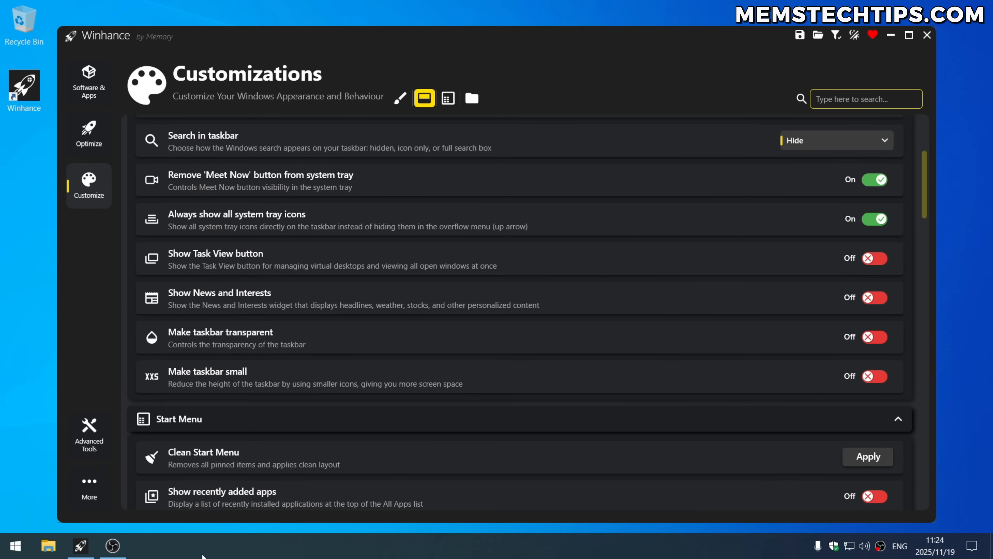
# - Look through the installed programs in the Windows Apps & features settings and close the Settings window
pyautogui.rightClick(15, 546)
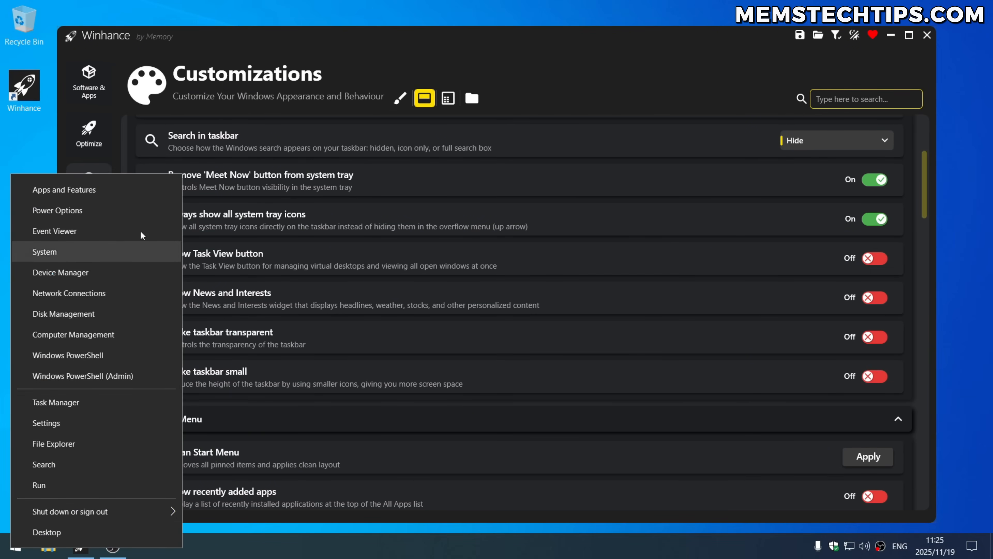
pyautogui.click(83, 187)
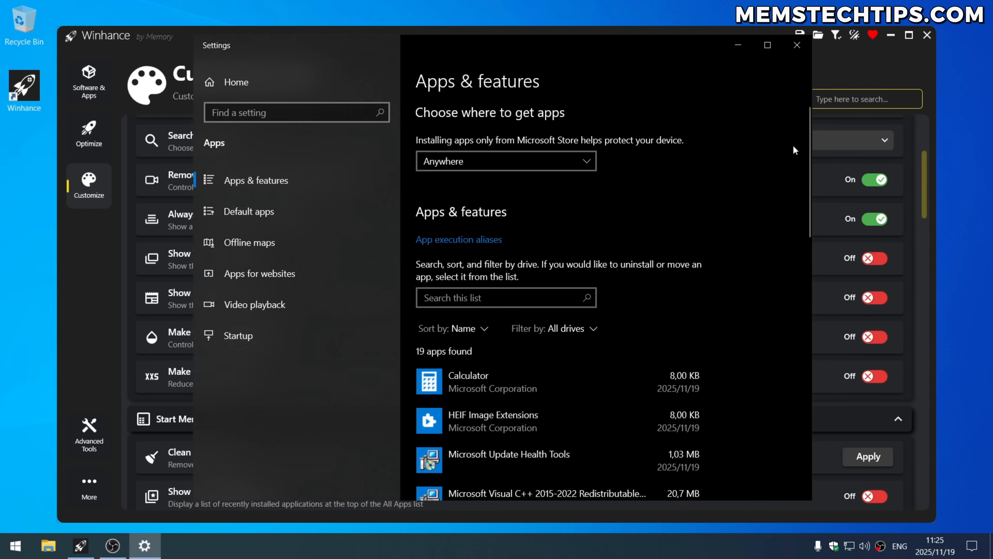
pyautogui.scroll(-3, 805, 126)
pyautogui.moveTo(794, 158); pyautogui.dragTo(808, 326)
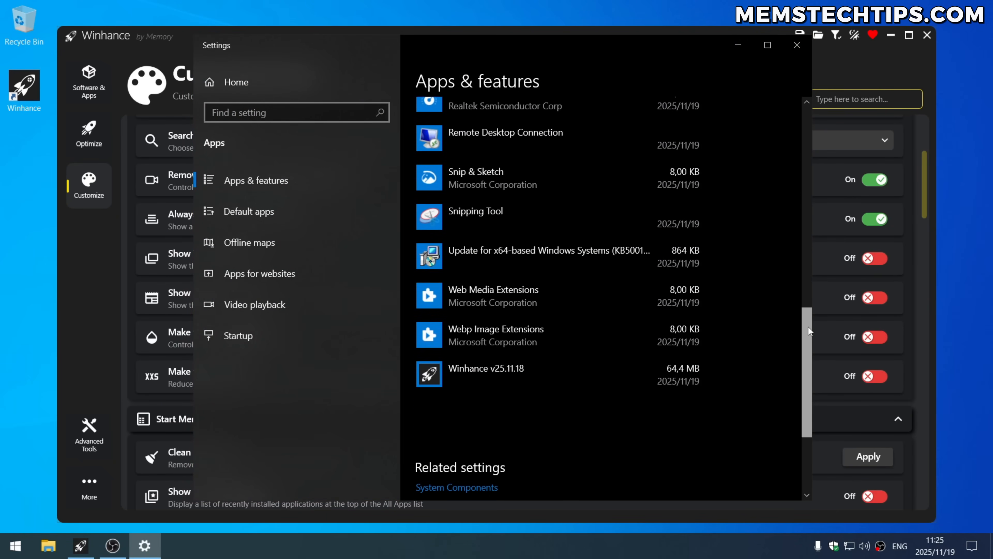
pyautogui.click(804, 50)
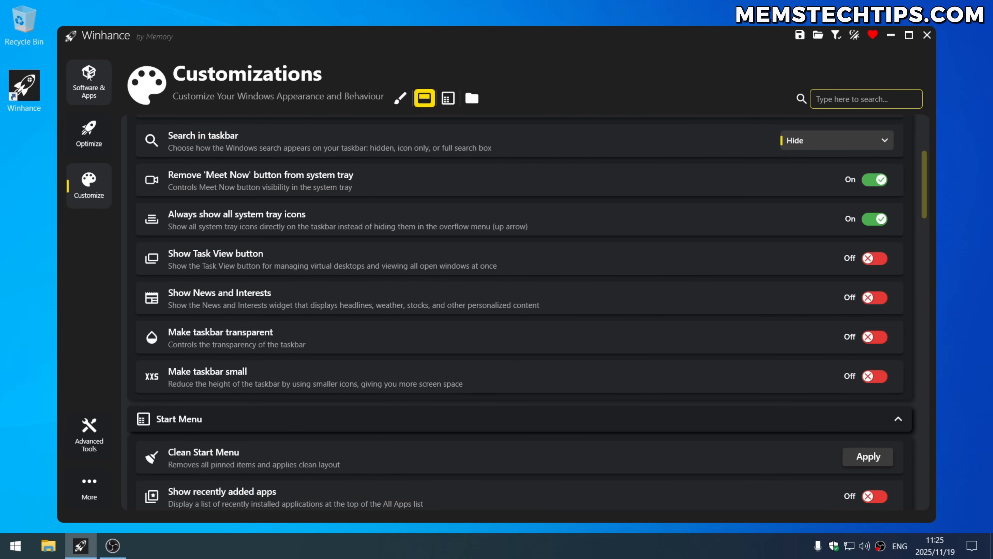
# - Install the Brave browser from Winhance's External Software list and confirm the installation
pyautogui.click(94, 80)
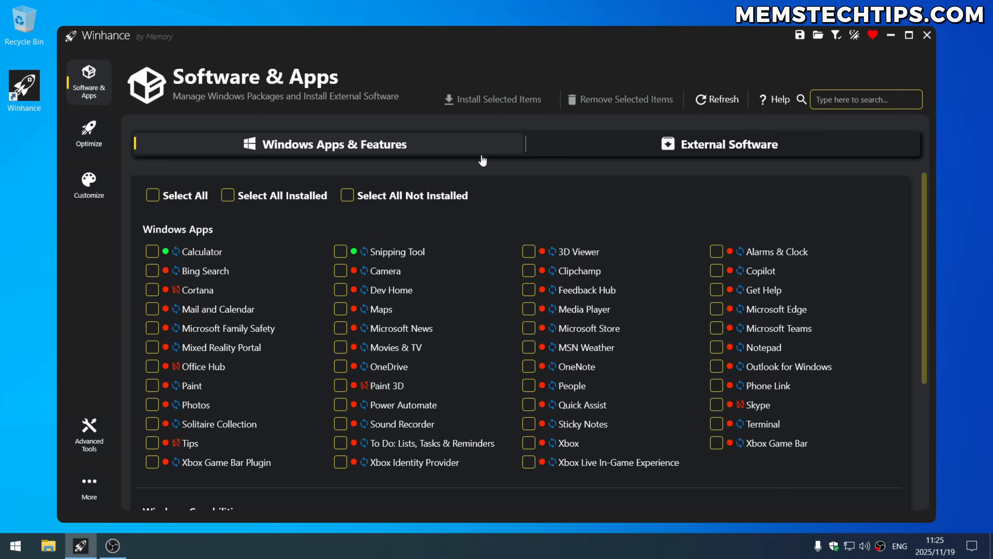
pyautogui.click(788, 148)
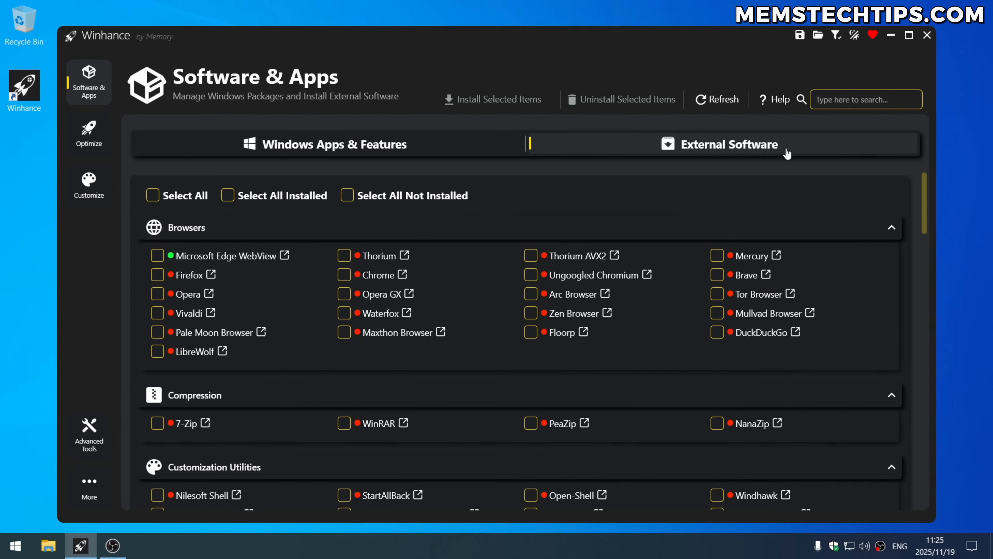
pyautogui.moveTo(925, 194); pyautogui.dragTo(918, 161)
pyautogui.click(718, 276)
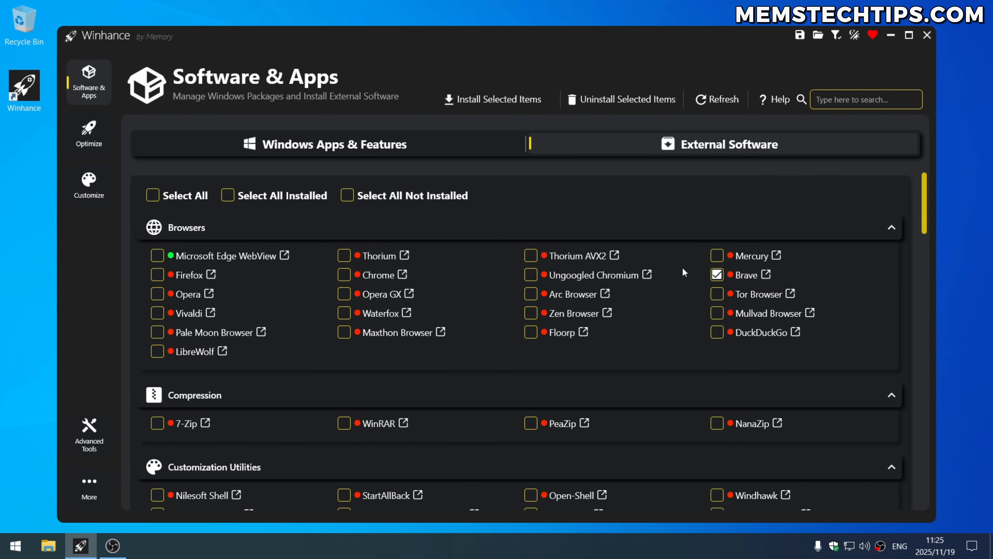
pyautogui.click(487, 102)
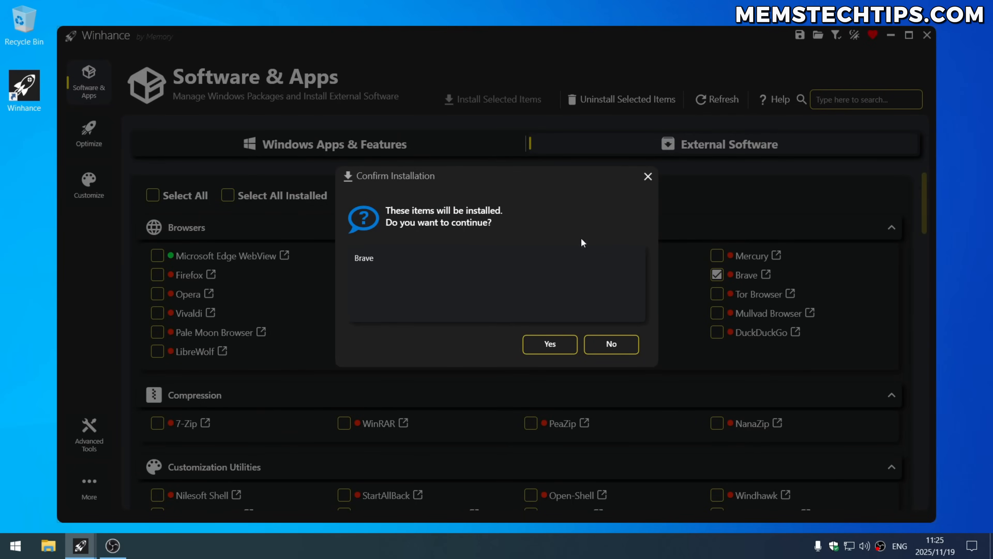
pyautogui.click(560, 344)
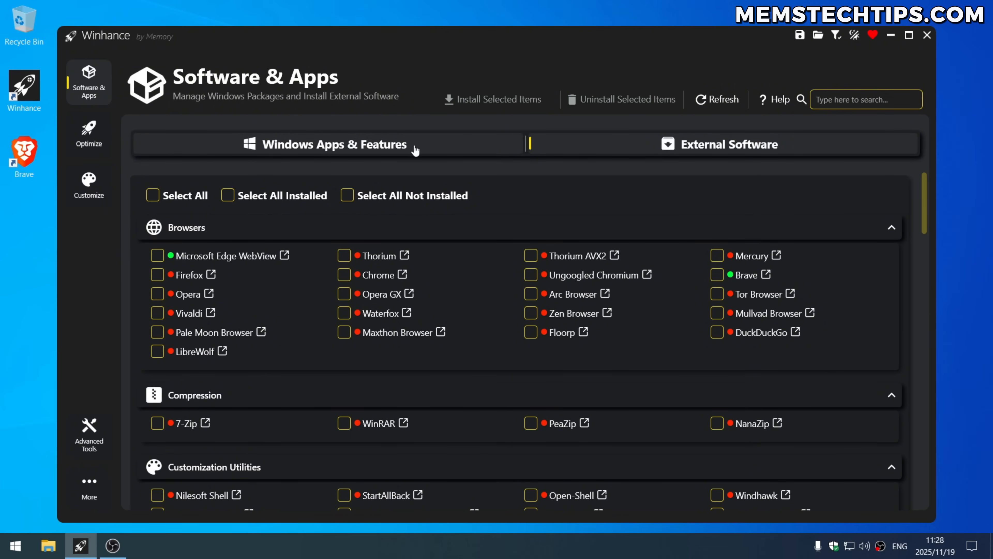
# - Remove the OneDrive removal script and its scheduled task through the Windows Apps help, confirming the deletion
pyautogui.click(425, 149)
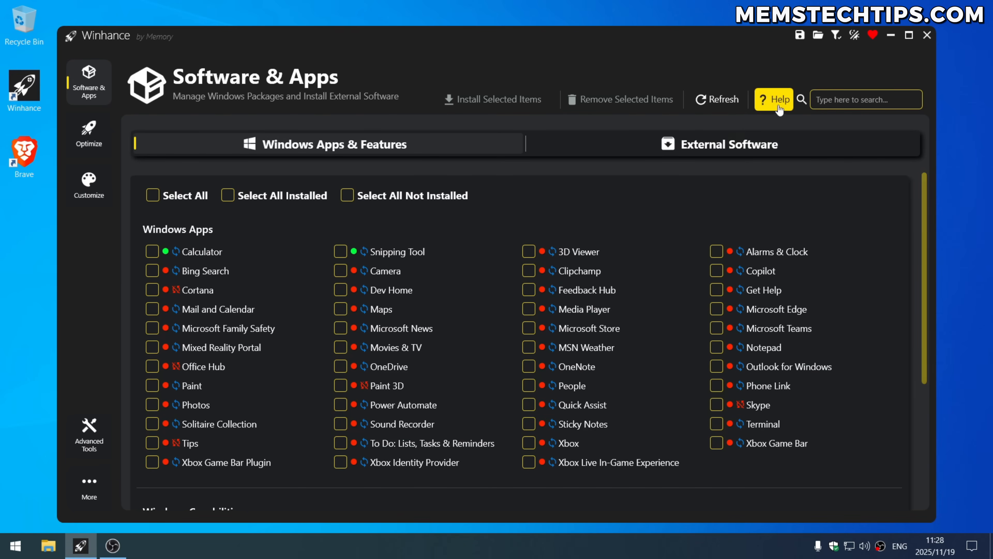
pyautogui.click(770, 102)
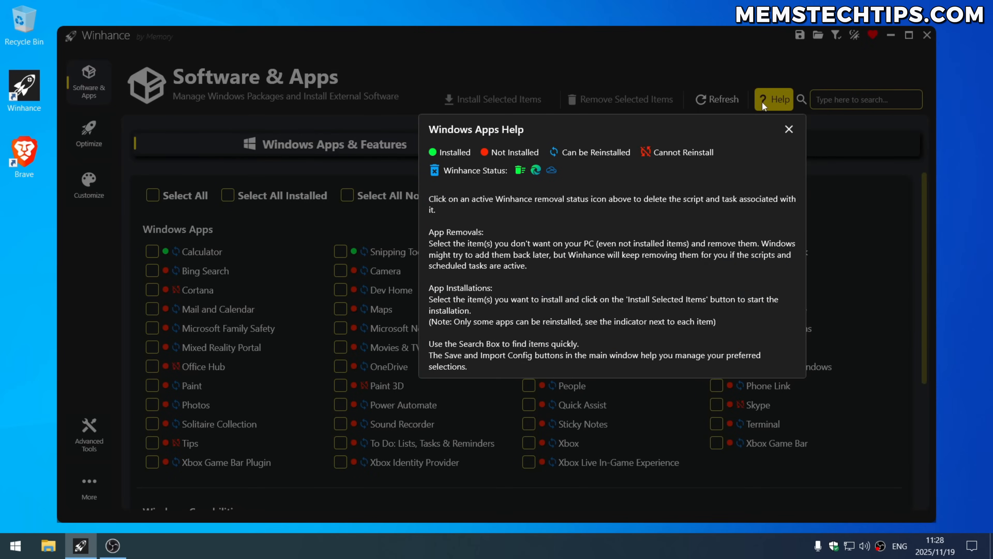
pyautogui.click(551, 171)
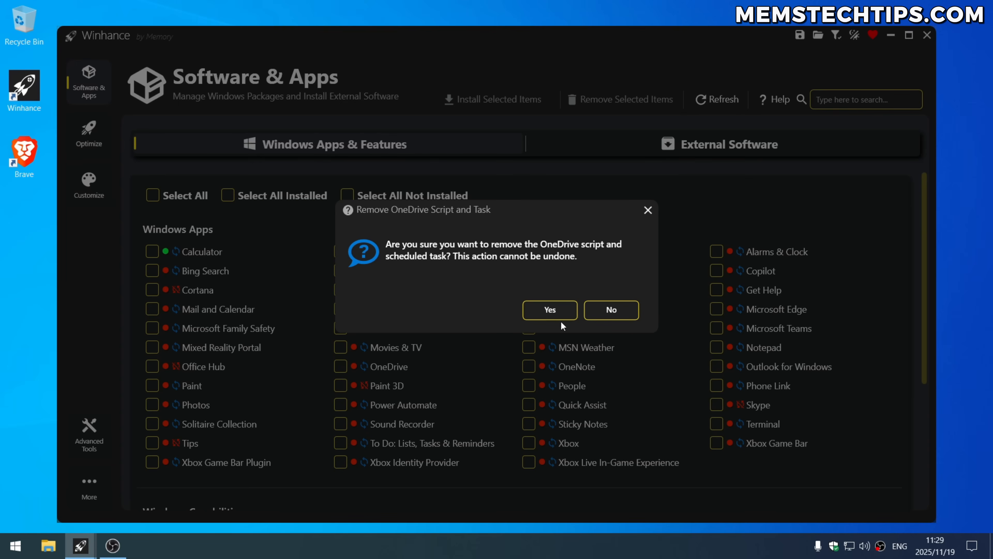
pyautogui.click(566, 313)
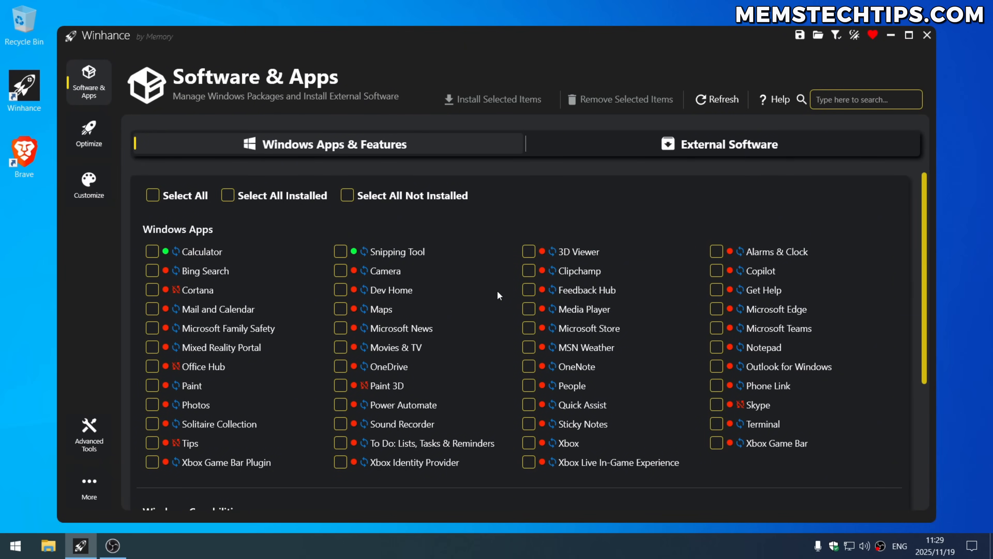
# - Read the information for Create Autounattend XML, cancel it, and open the WIMUtil installation media tool
pyautogui.click(89, 433)
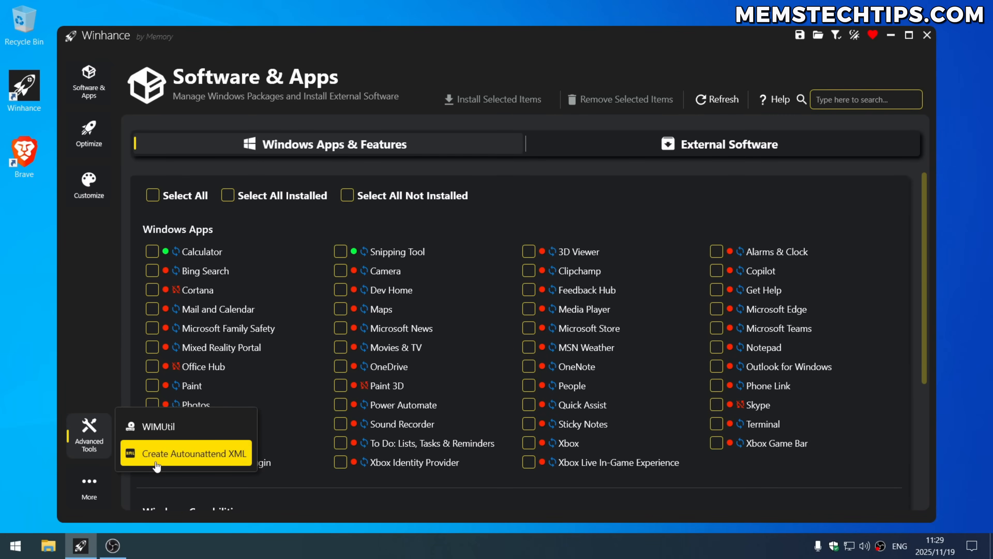
pyautogui.click(218, 462)
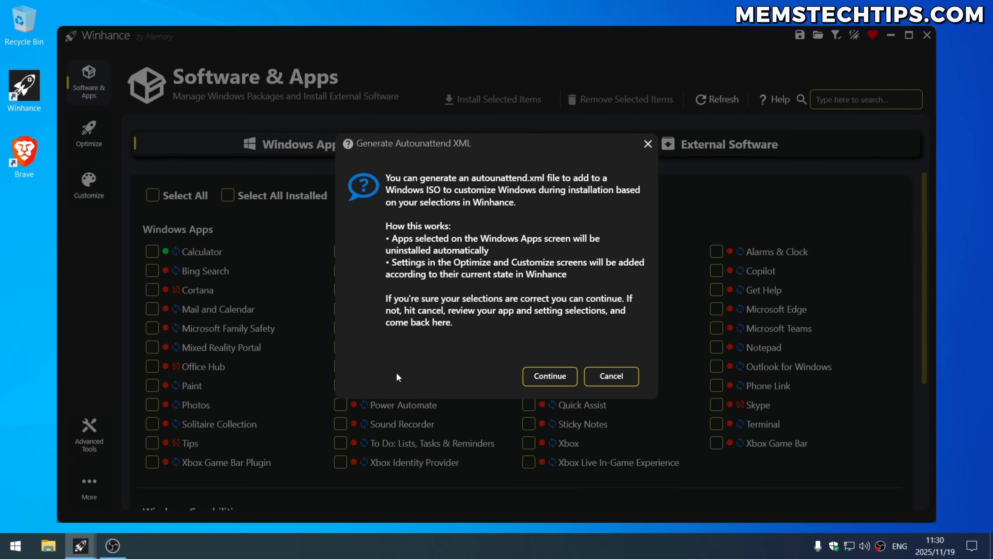
pyautogui.click(616, 378)
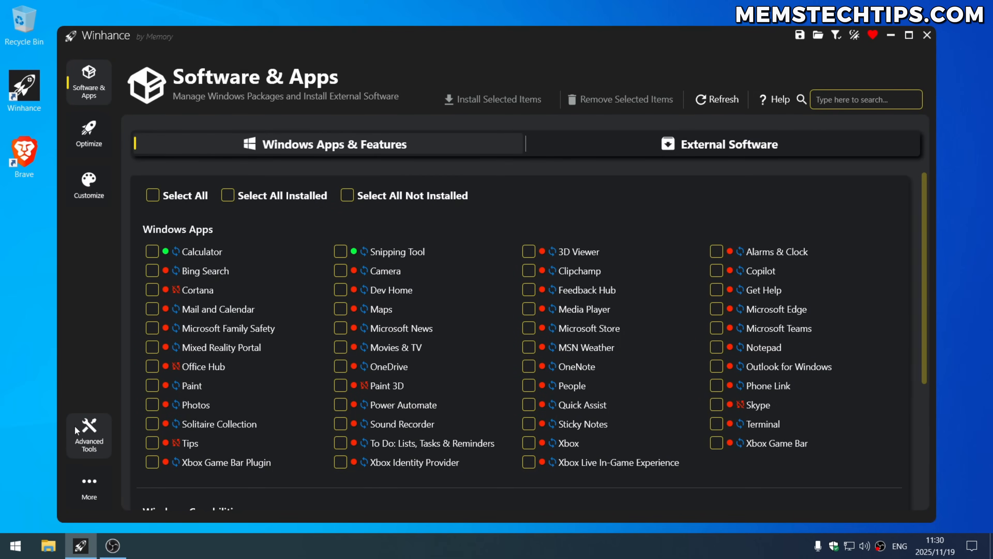
pyautogui.click(89, 433)
pyautogui.click(215, 431)
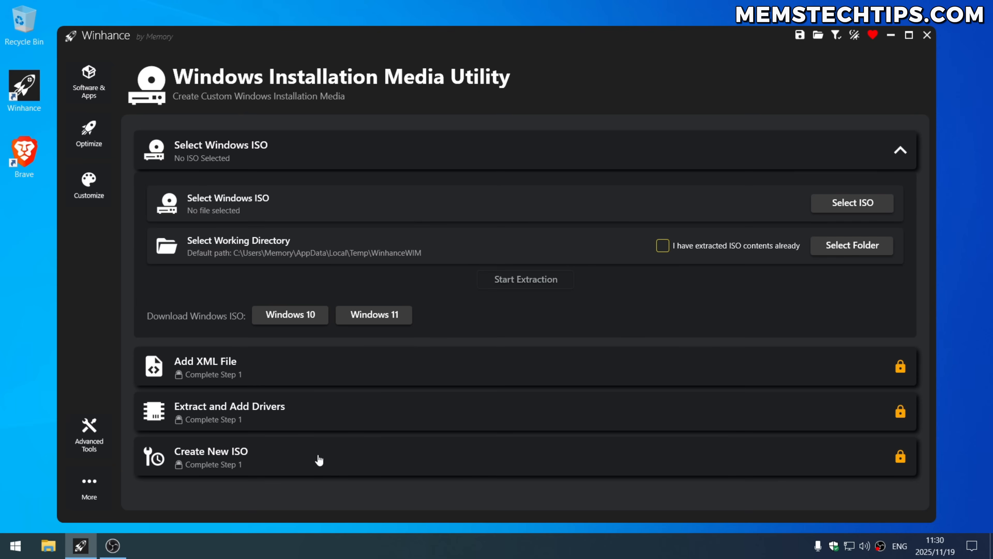
# - Close Winhance and accept its donation request to open the developer's support page
pyautogui.click(927, 36)
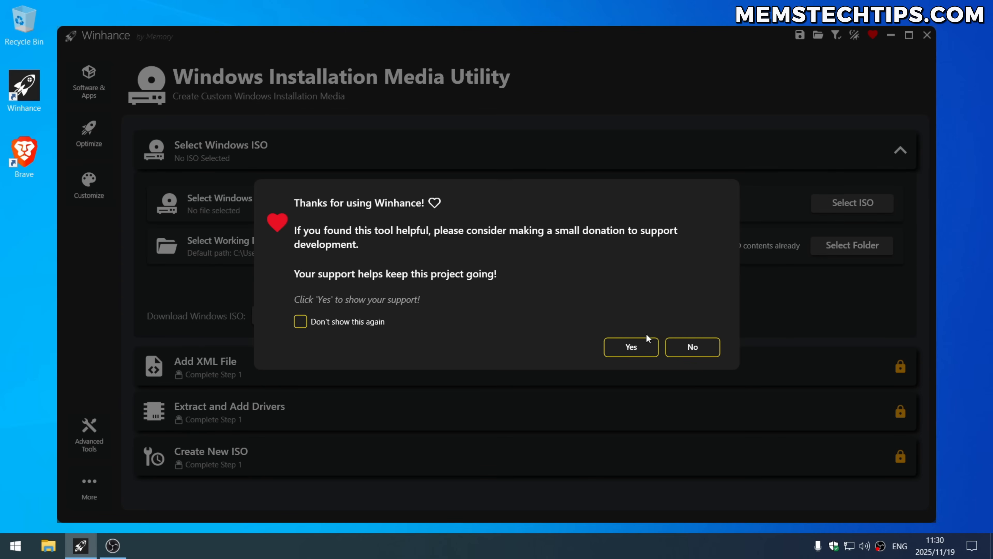
pyautogui.click(631, 347)
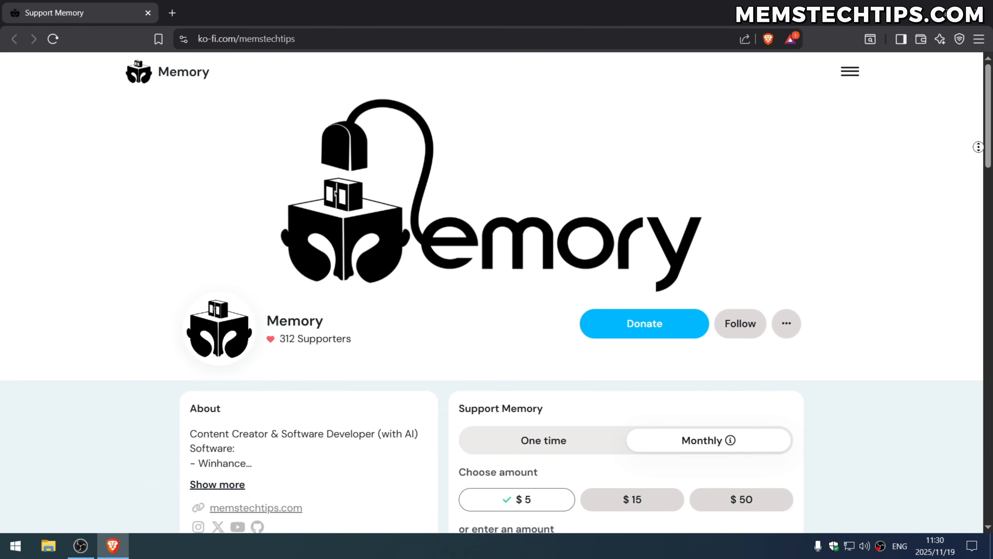
# - Review the developer's Ko-fi support page, examining the donation amounts, payment methods and terms of service
pyautogui.scroll(-2, 977, 156)
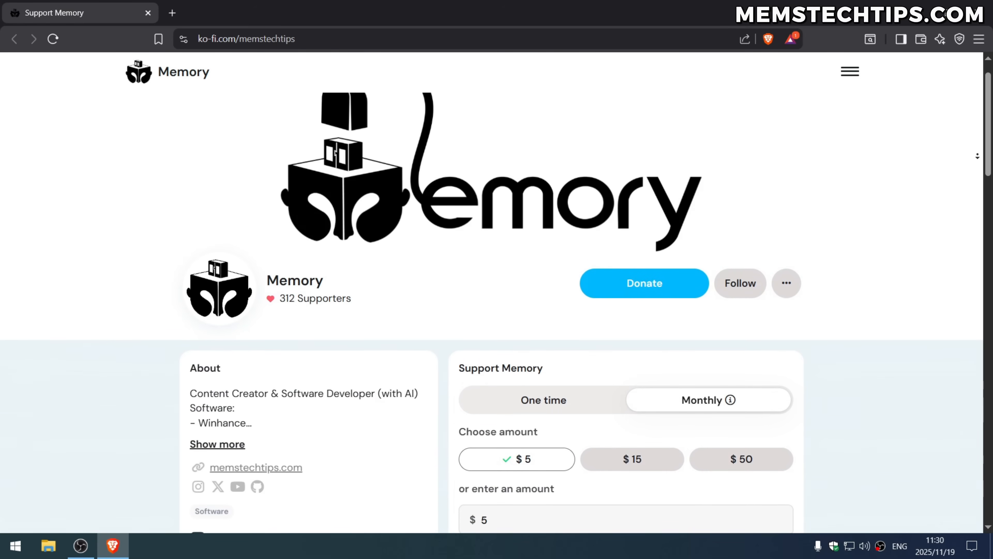
pyautogui.scroll(-2, 977, 155)
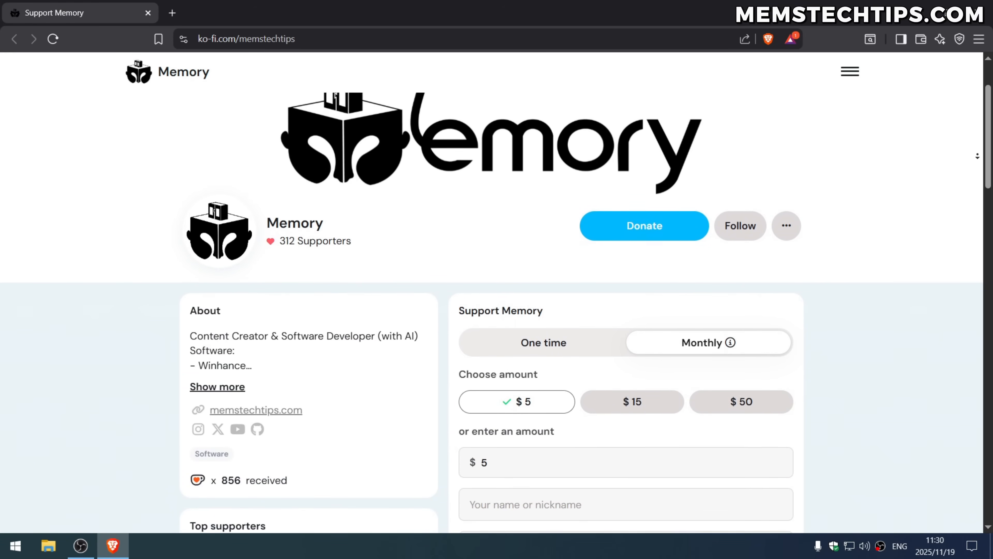
pyautogui.scroll(-2, 977, 156)
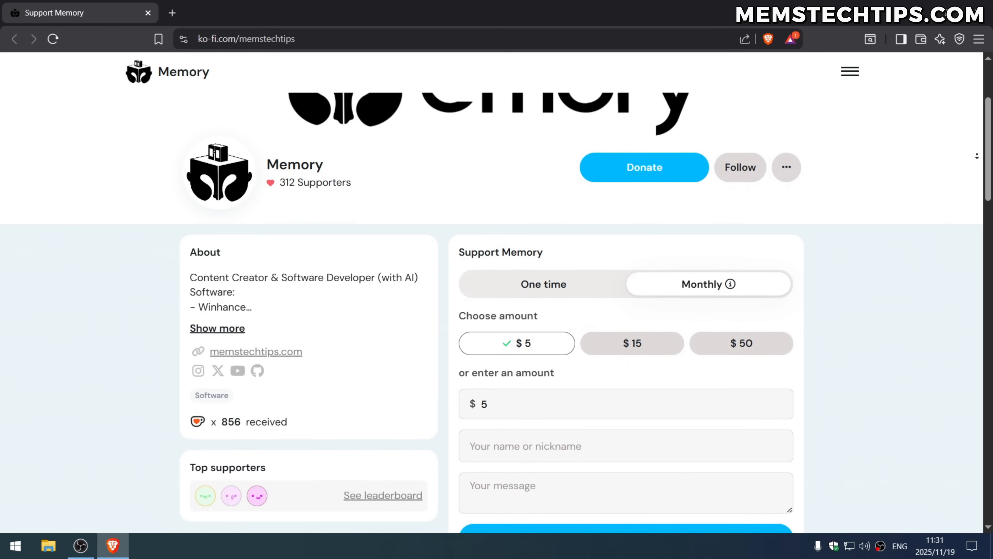
pyautogui.scroll(-2, 977, 156)
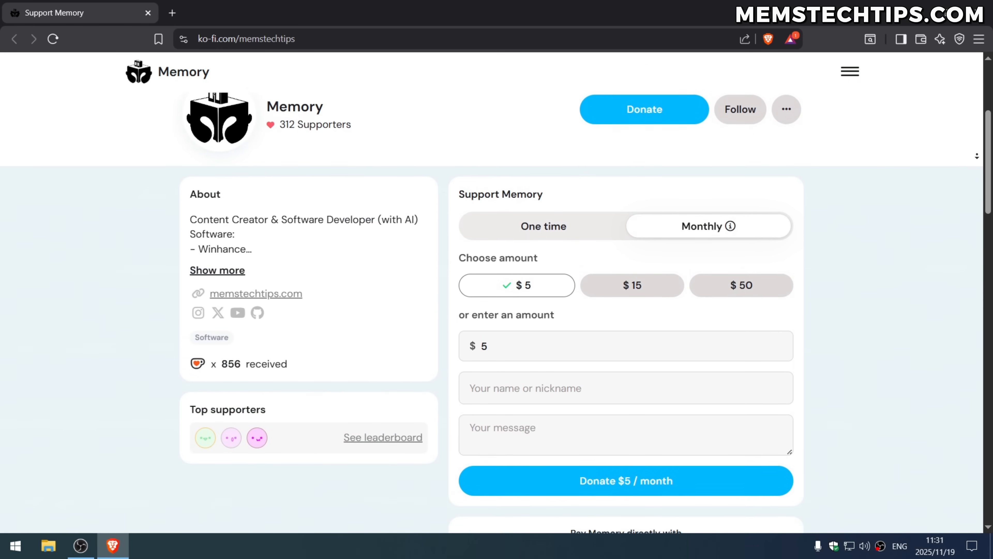
pyautogui.scroll(-2, 977, 156)
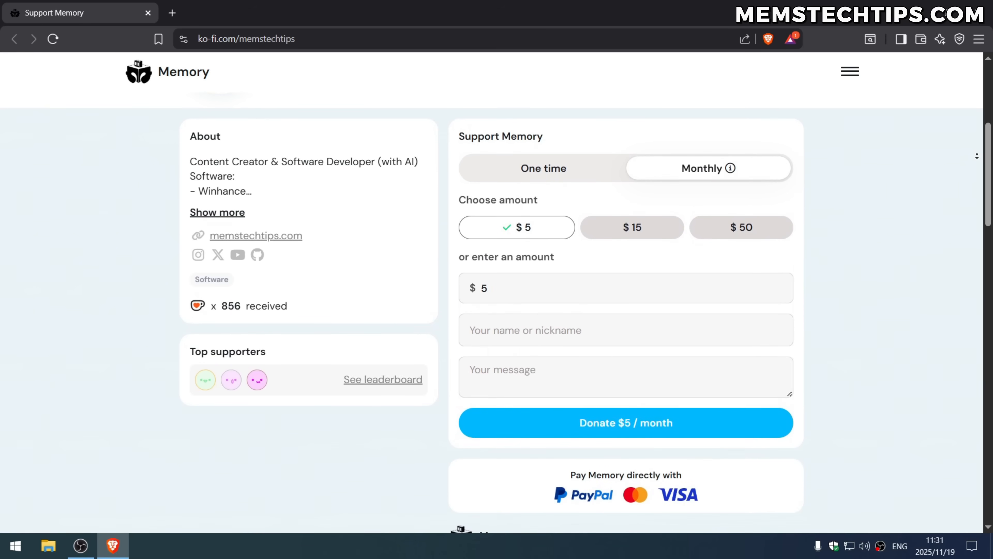
pyautogui.scroll(-2, 977, 155)
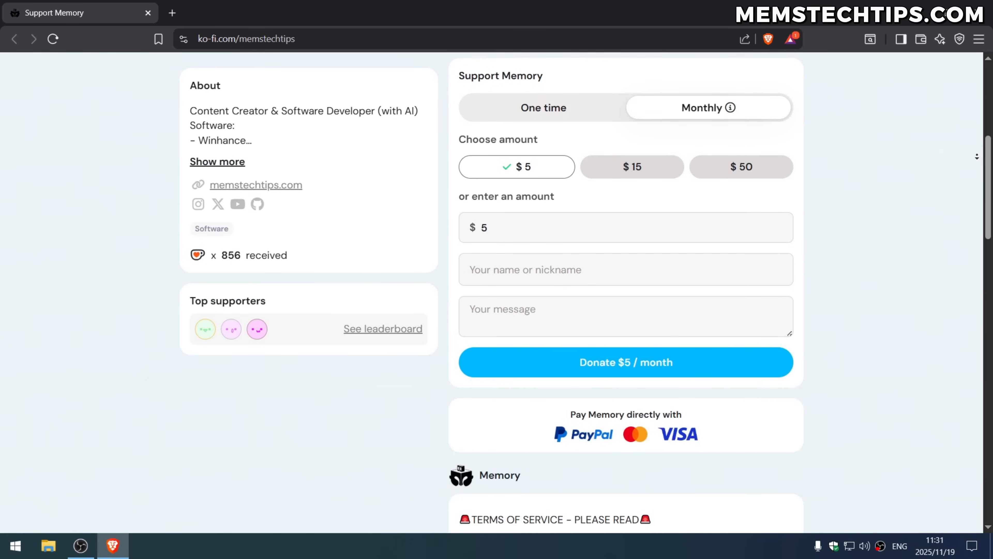
pyautogui.scroll(-2, 977, 156)
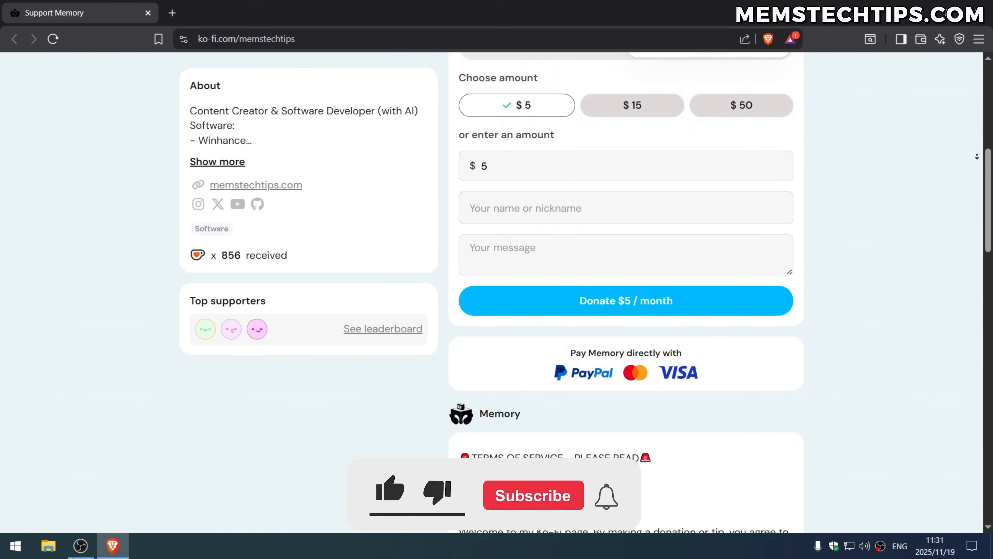
pyautogui.scroll(-2, 977, 156)
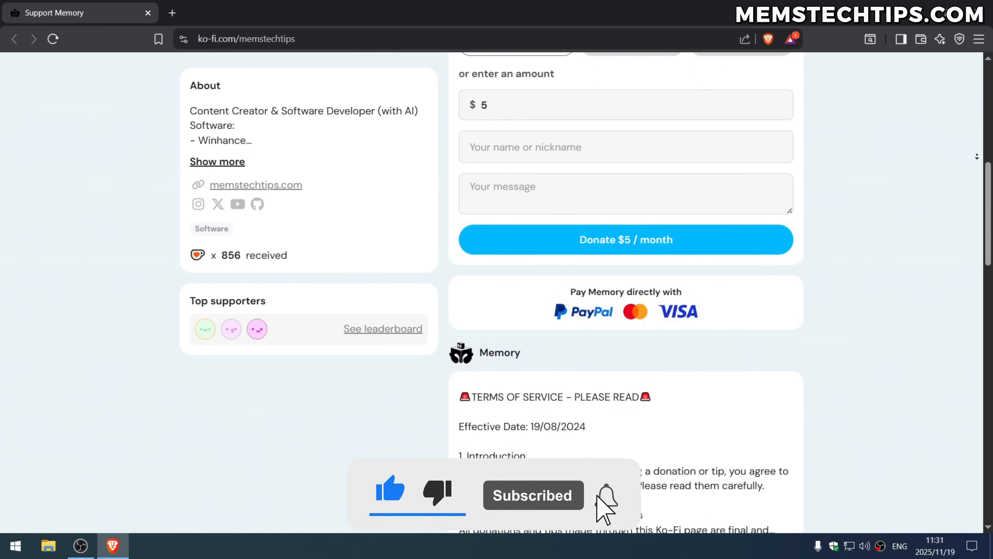
pyautogui.scroll(-1, 977, 156)
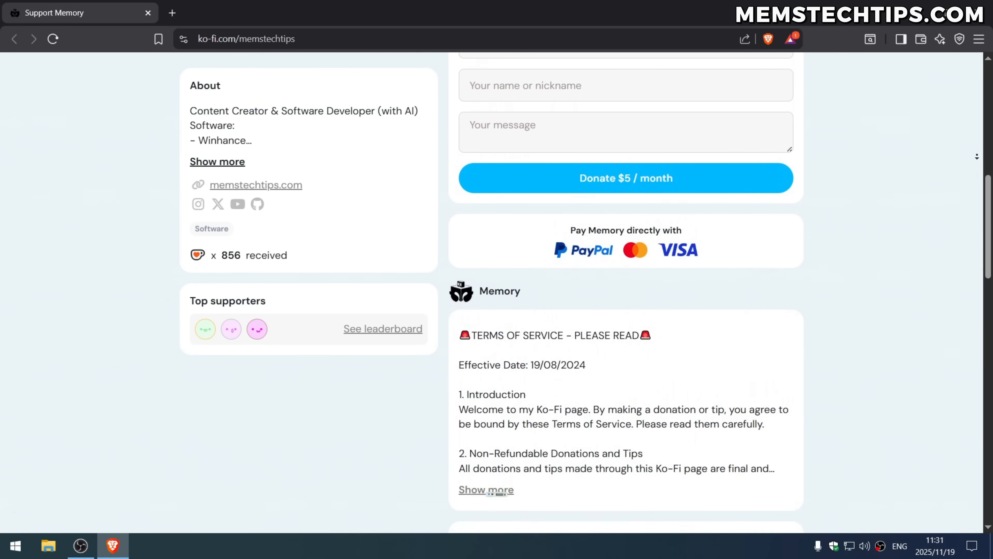